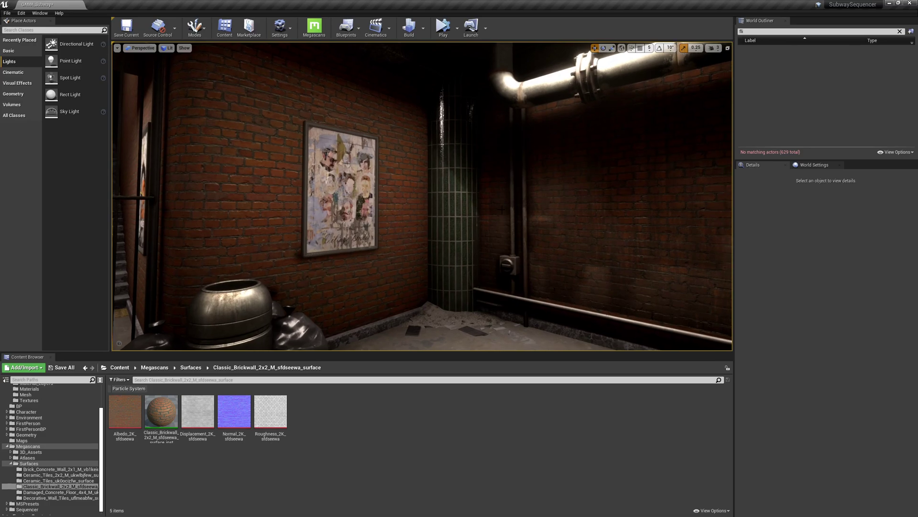
Switch to Quixel Bridge and show the purchased assets
key(super)
text(bridge)
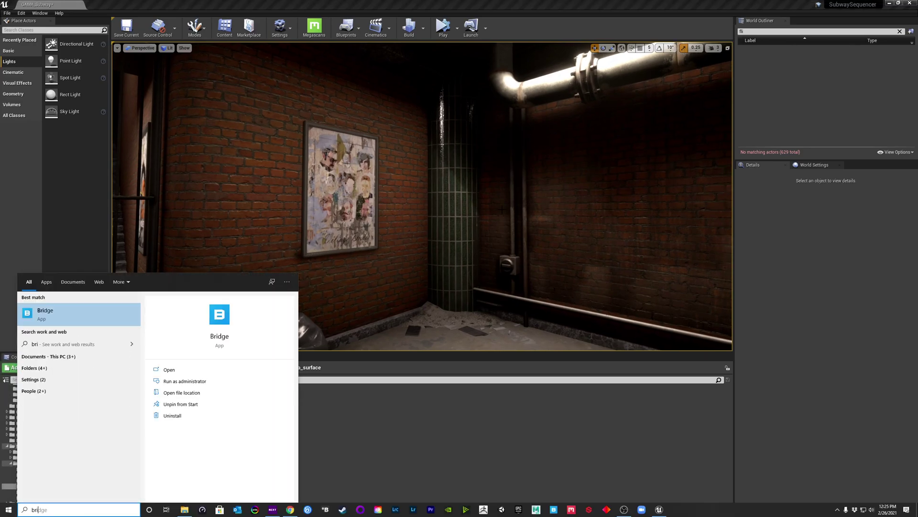
key(Return)
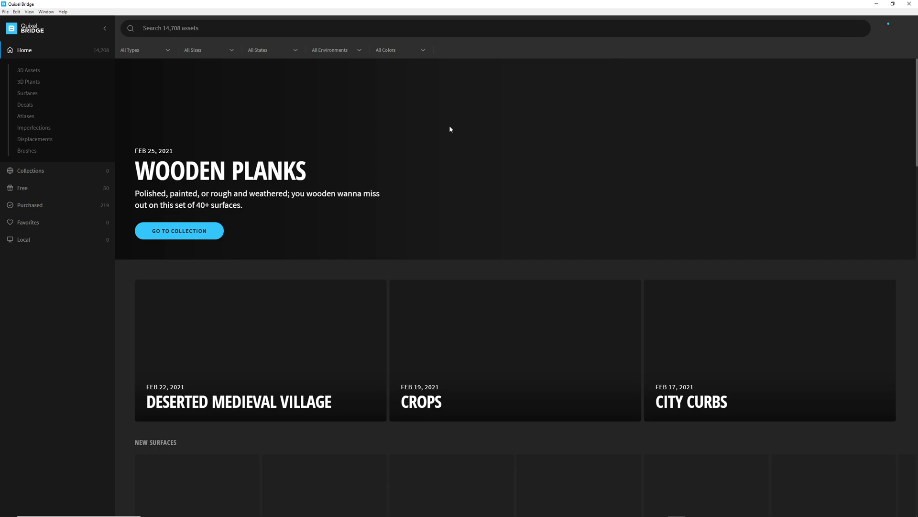
click(36, 209)
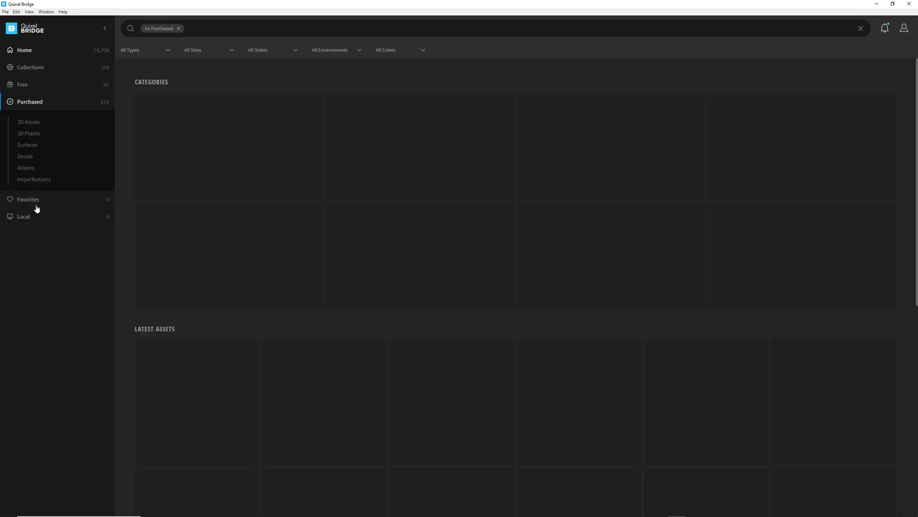
Export the Chipped Painted Plaster 2x2 M surface to Unreal Engine and accept its normal map import there
scroll(576, 222, down, 6)
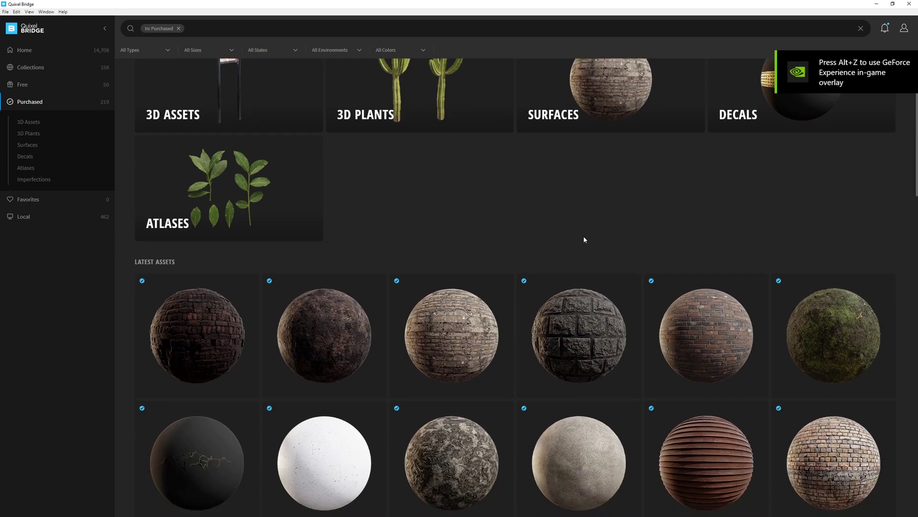
scroll(507, 235, down, 2)
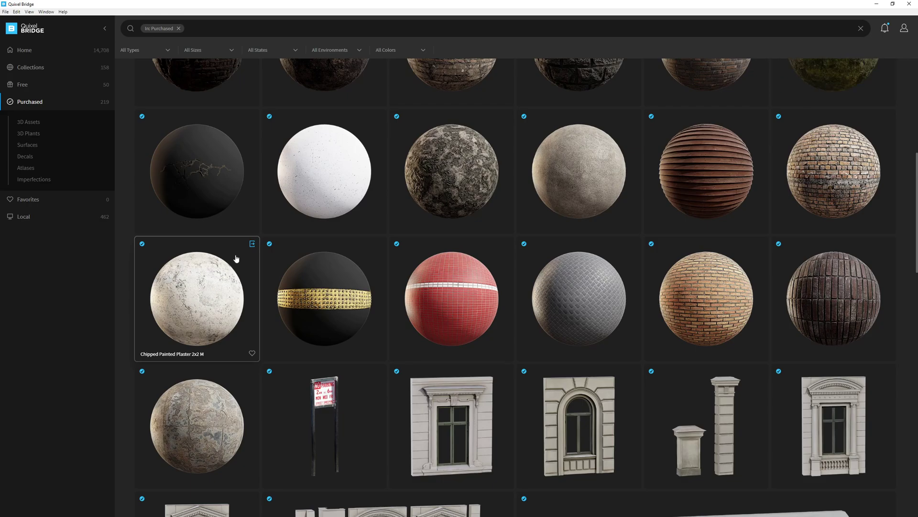
click(252, 244)
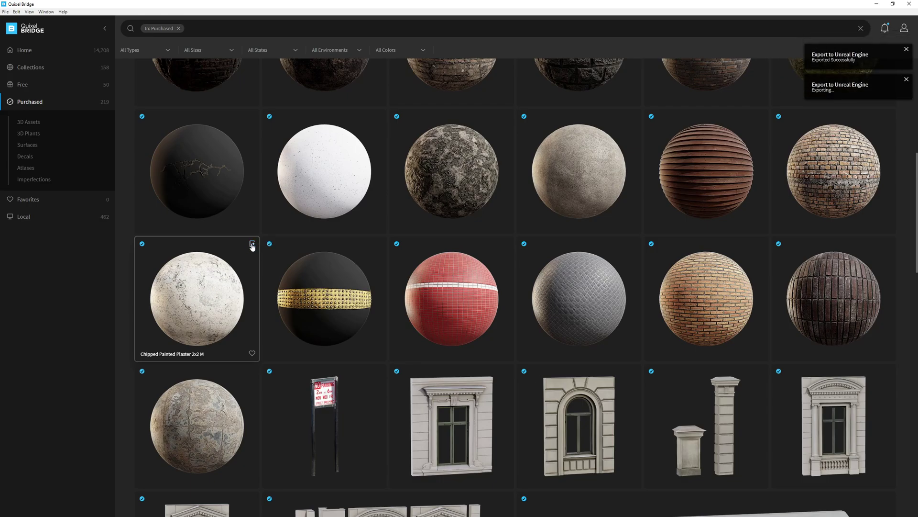
key(alt+Tab)
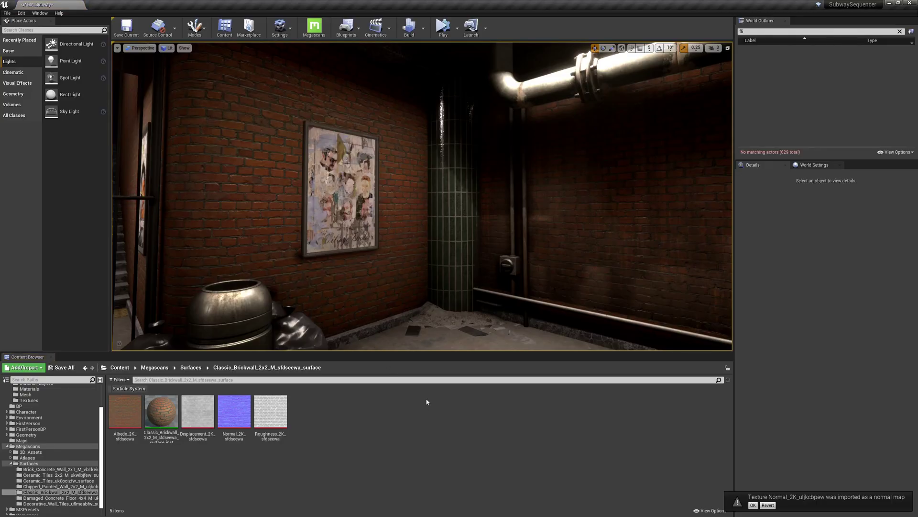
click(752, 505)
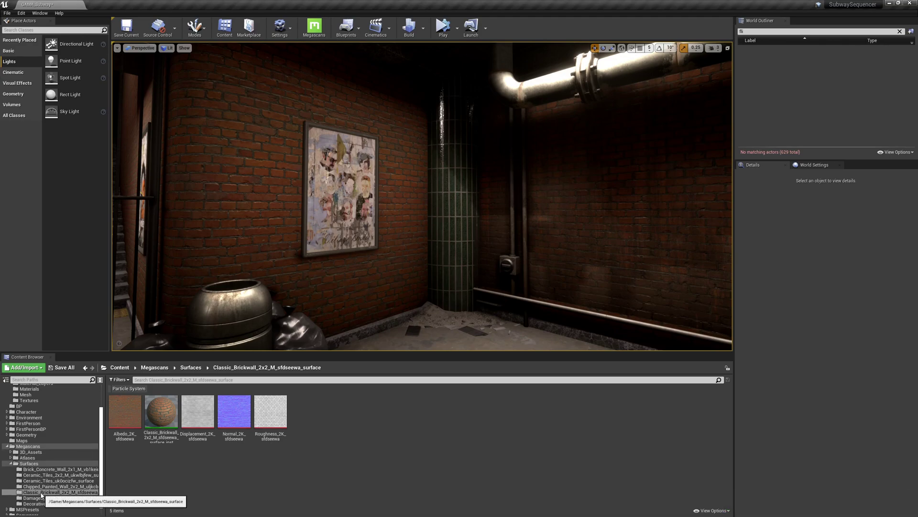
Find the Chipped_Painted_Wall_2x2_M surface in the Megascans folders and inspect its material instance, closing it again
click(48, 470)
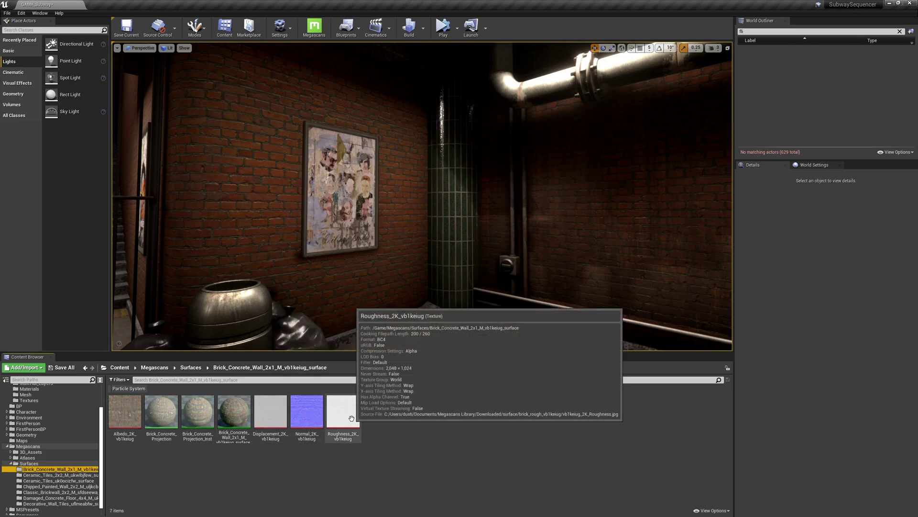
click(48, 475)
click(48, 486)
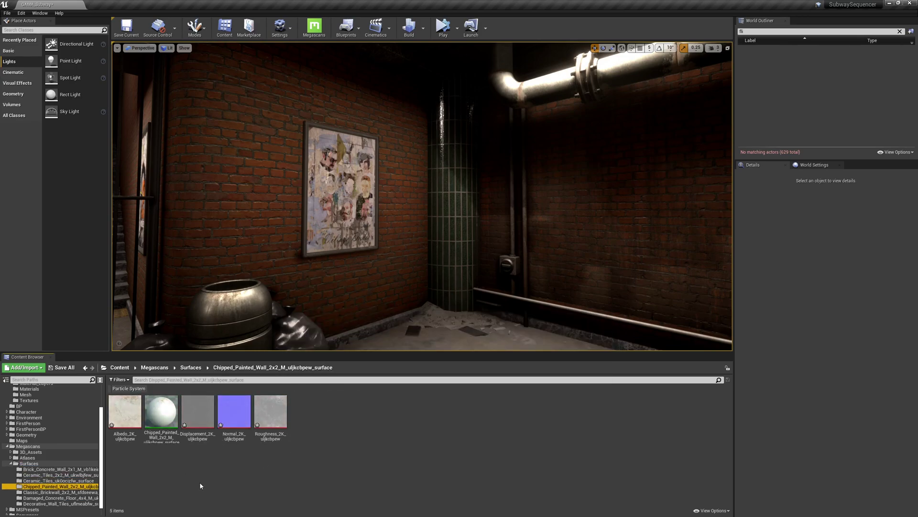
double_click(161, 411)
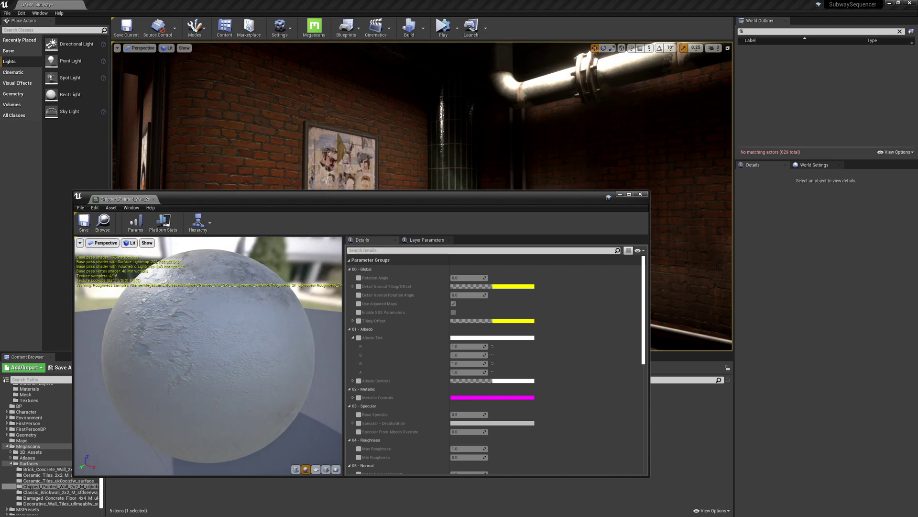
click(640, 194)
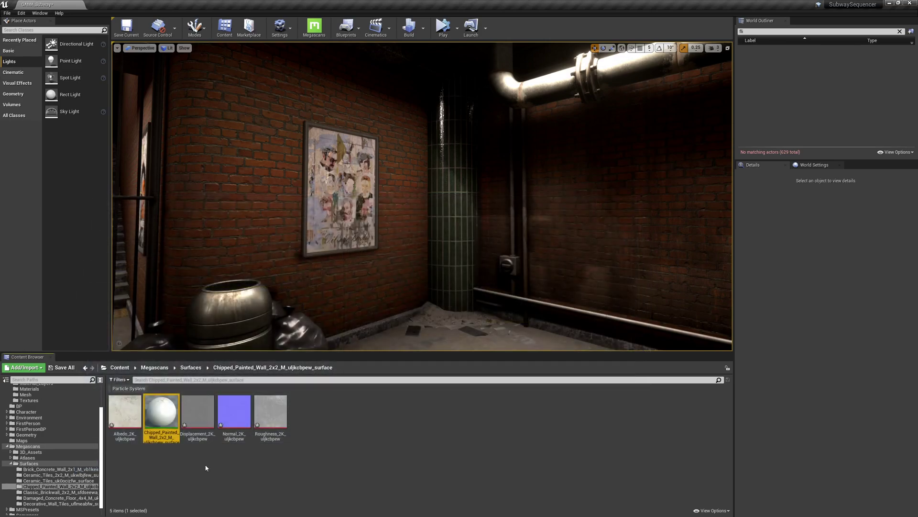
Create a folder named Material_Blend directly under Content
scroll(40, 431, up, 3)
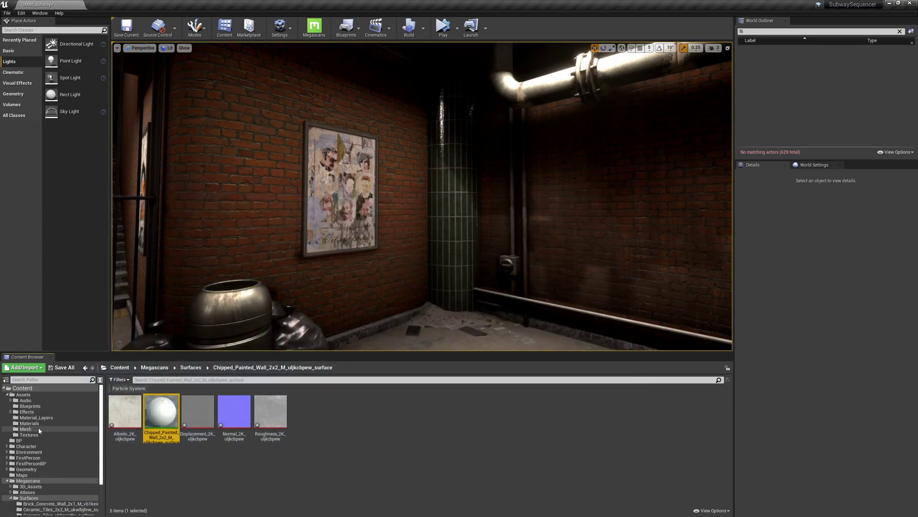
right_click(25, 389)
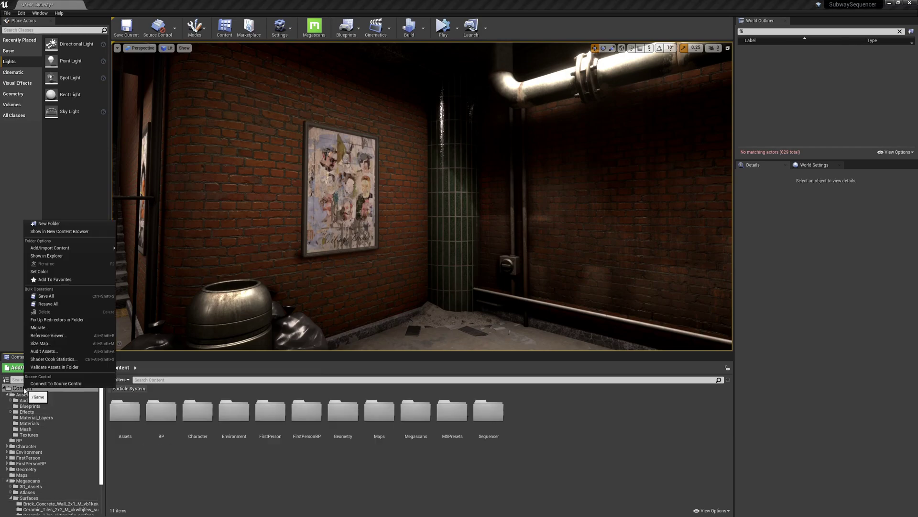
click(49, 223)
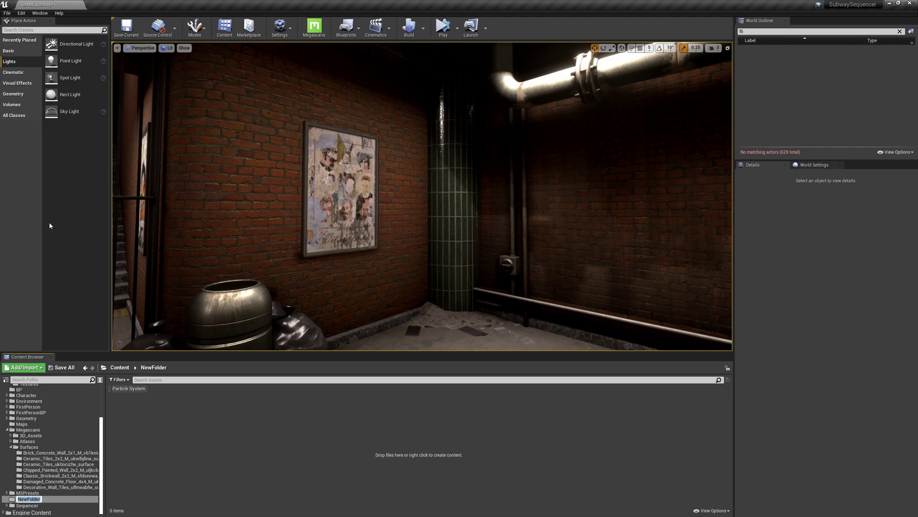
text(M)
text(aterial_Blend)
key(Return)
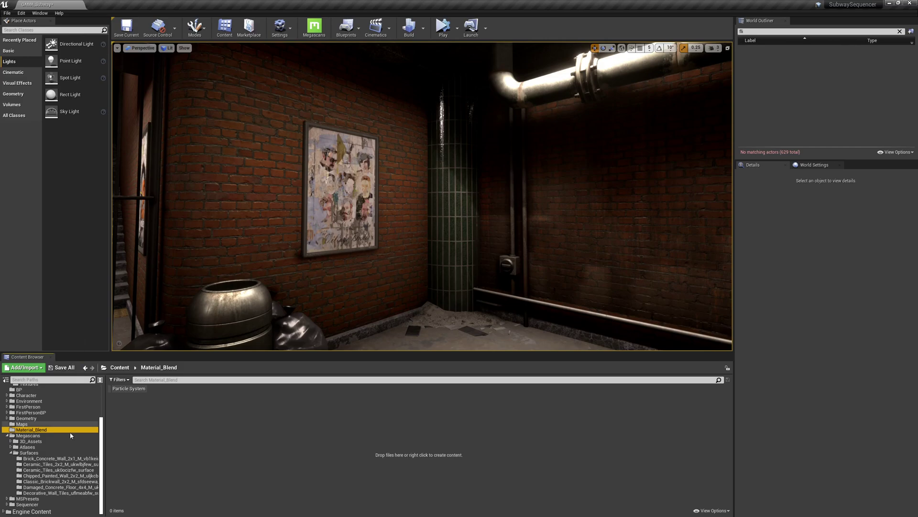
Copy the Chipped_Painted_Wall_2x2_M albedo, displacement, normal and roughness textures into the Material_Blend folder
click(55, 460)
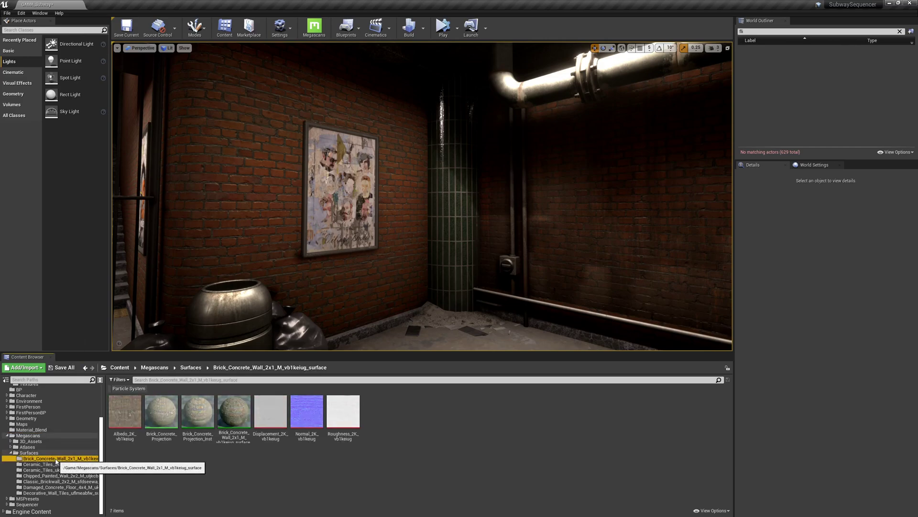
click(56, 464)
click(61, 475)
mouse_move(122, 423)
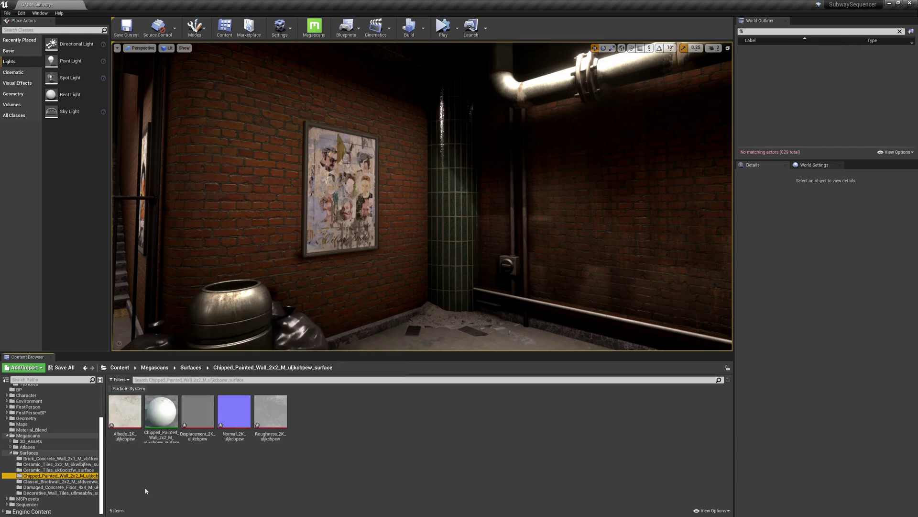
click(125, 412)
ctrl+click(198, 411)
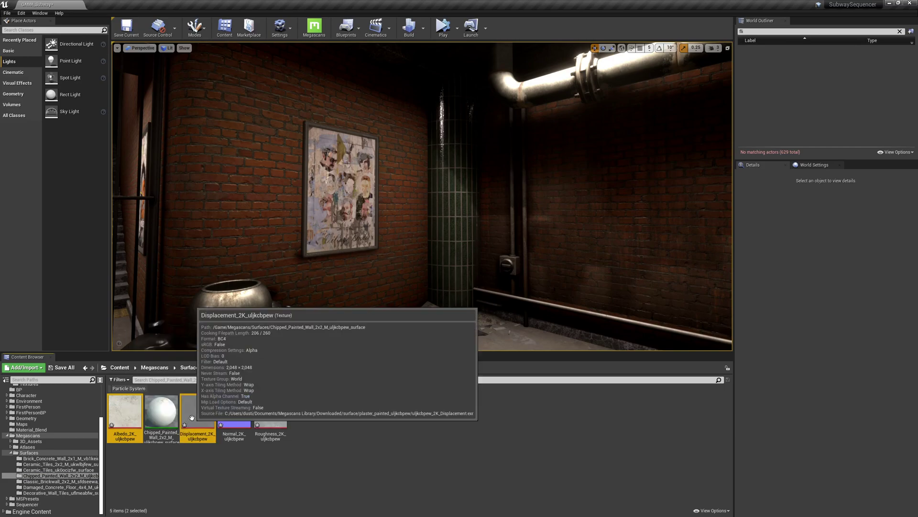
ctrl+click(234, 411)
ctrl+click(274, 410)
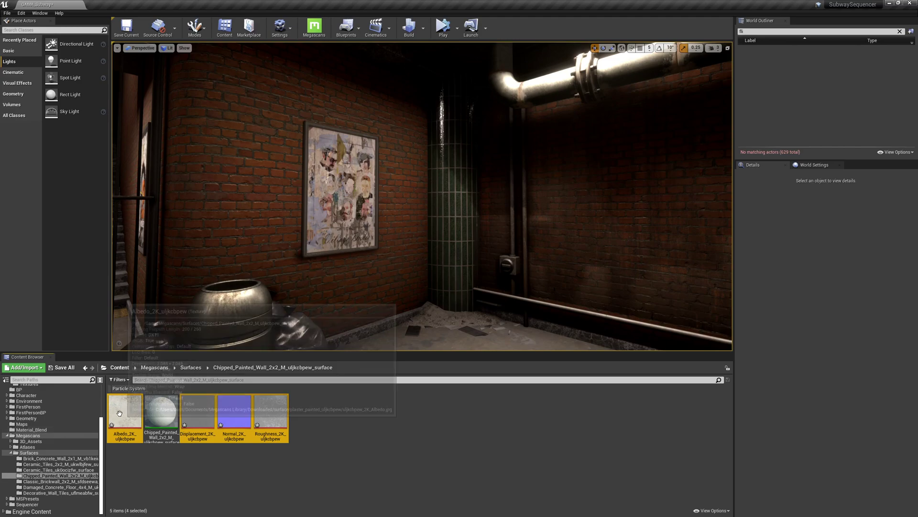
drag(125, 411, 38, 434)
click(55, 449)
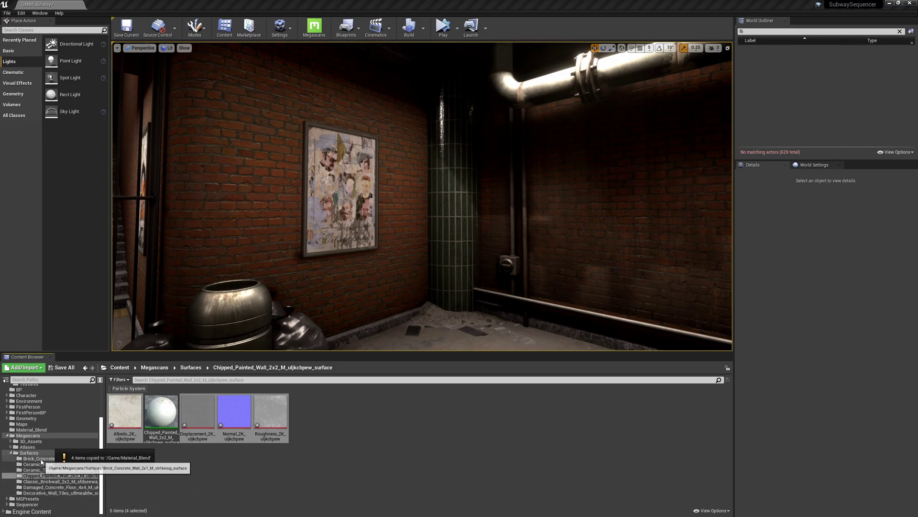
Copy the Classic_Brickwall_2x2_M albedo, displacement, normal and roughness textures into the Material_Blend folder
click(43, 464)
click(45, 470)
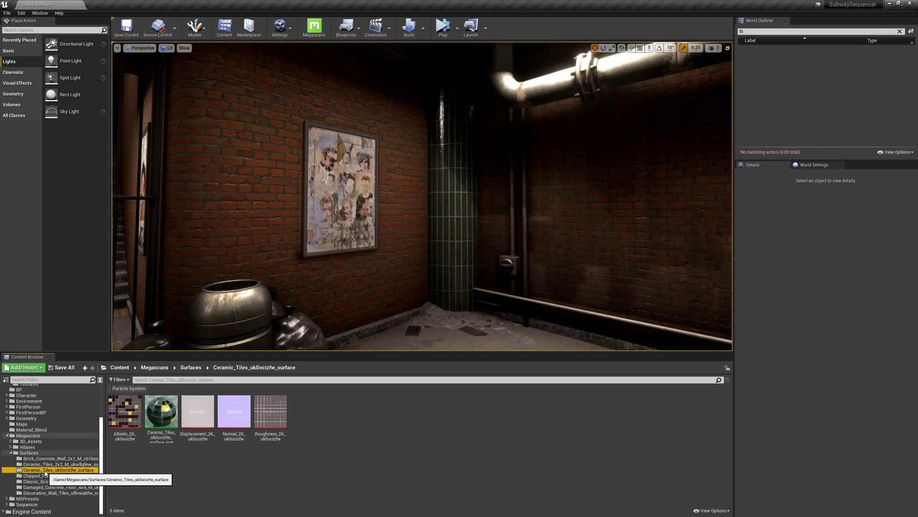
click(45, 475)
click(46, 481)
click(132, 414)
ctrl+click(196, 414)
ctrl+click(237, 415)
ctrl+click(270, 412)
drag(125, 412, 33, 430)
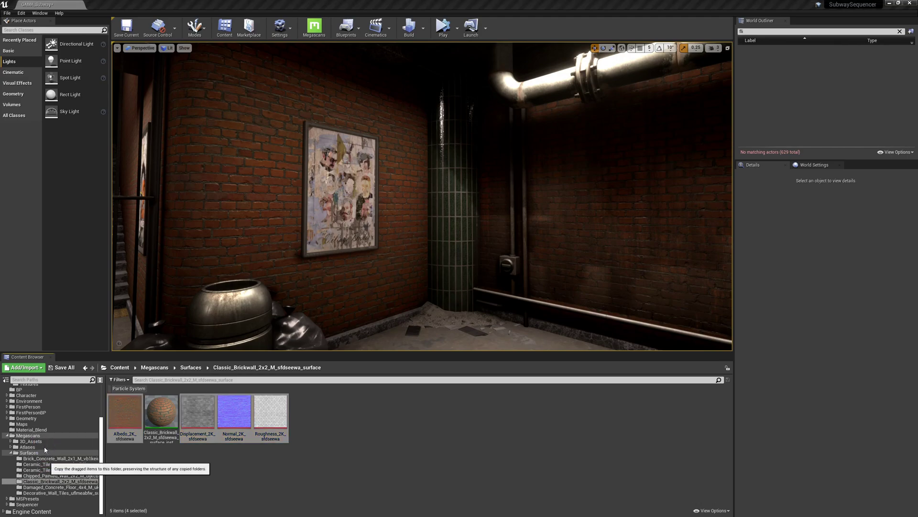
click(46, 450)
Open the Material_Blend folder and collapse the Surfaces folder in the folder tree
click(31, 430)
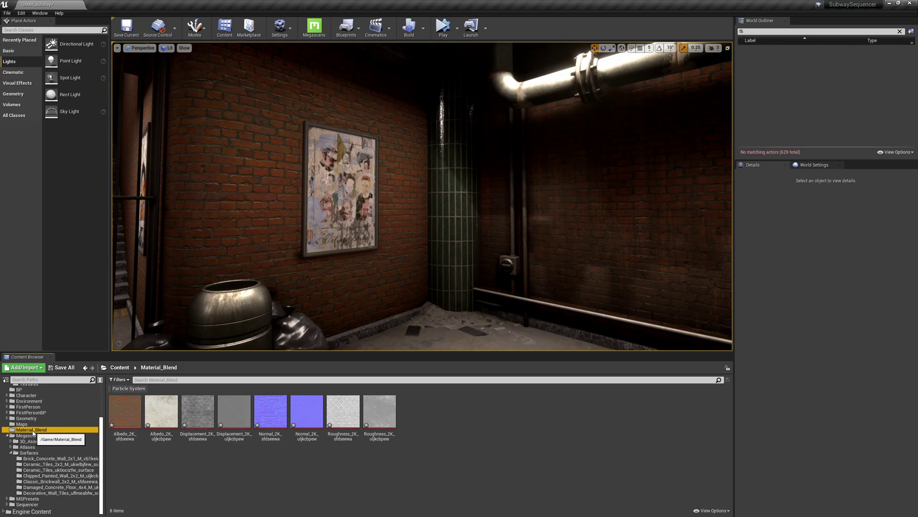
click(10, 452)
scroll(50, 457, up, 1)
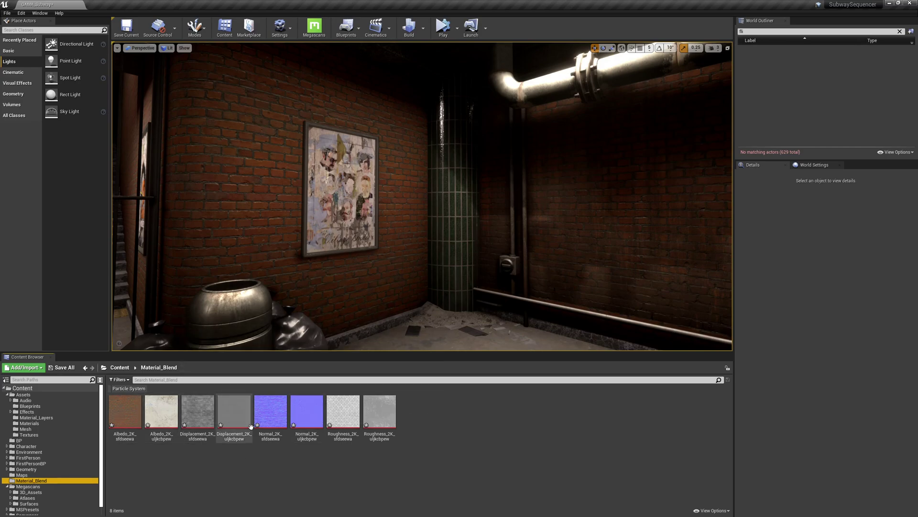
Create a material named Material_Blend_Brick_Concrete in the Material_Blend folder
click(419, 468)
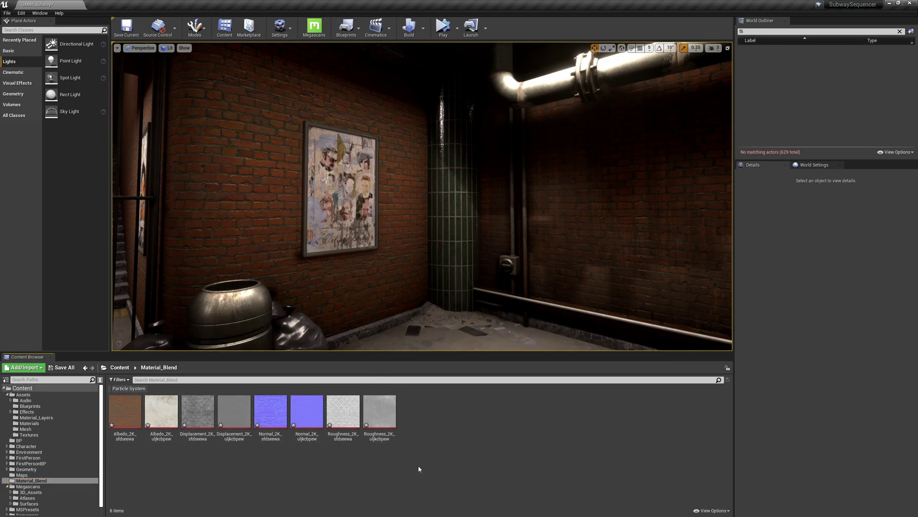
right_click(418, 465)
click(452, 324)
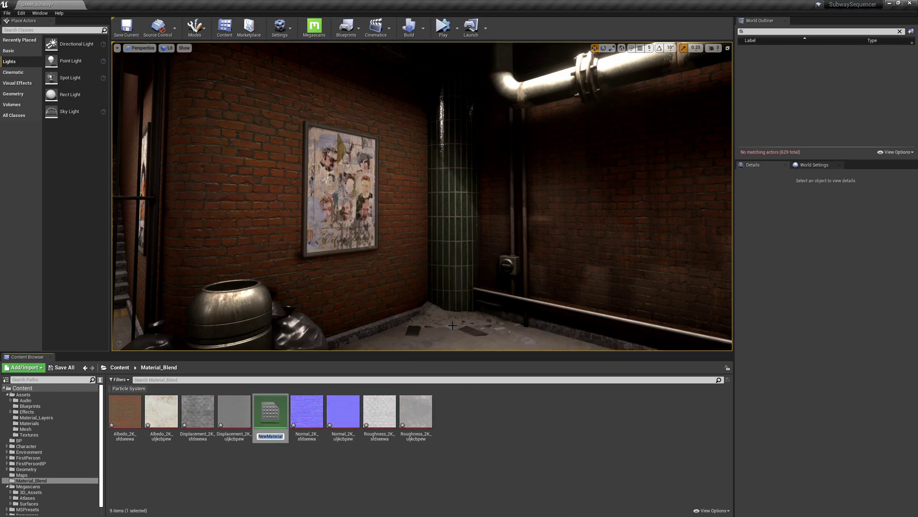
text(Material_Blend)
key(Return)
text(_Bric)
key(BackSpace)
text(ck_con)
key(BackSpace)
key(BackSpace)
key(BackSpace)
text(Cn)
key(BackSpace)
text(oncrete)
key(Return)
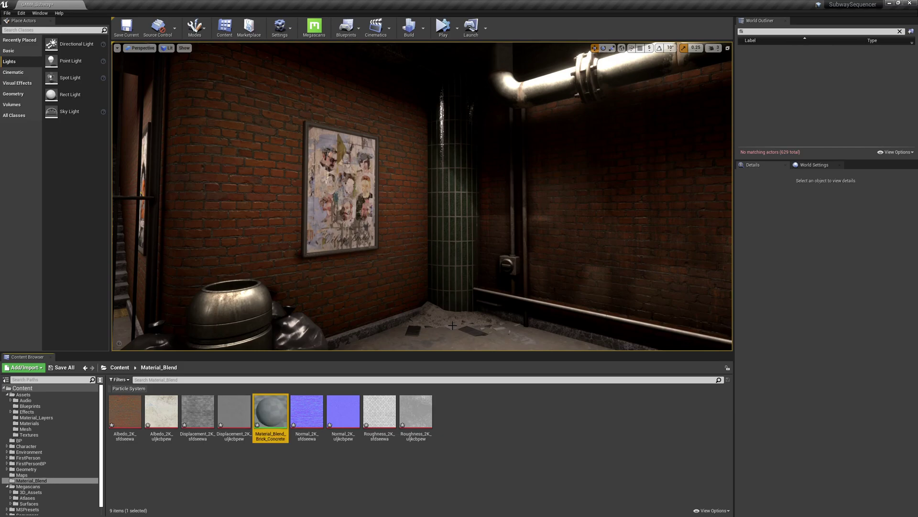
Open Material_Blend_Brick_Concrete for editing and fit its window above the texture assets so both are accessible
double_click(272, 416)
drag(338, 197, 414, 45)
drag(722, 326, 612, 349)
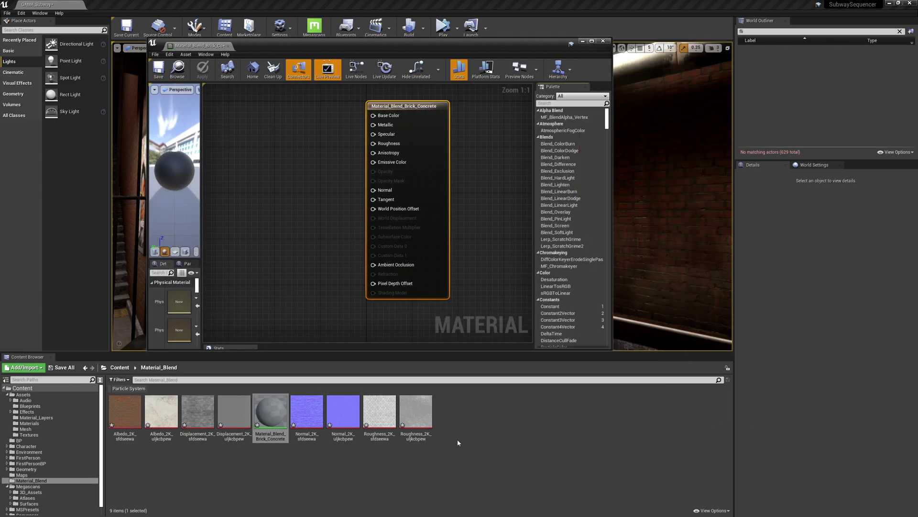
Add all eight brick and painted wall textures to the material graph as texture samples
click(125, 411)
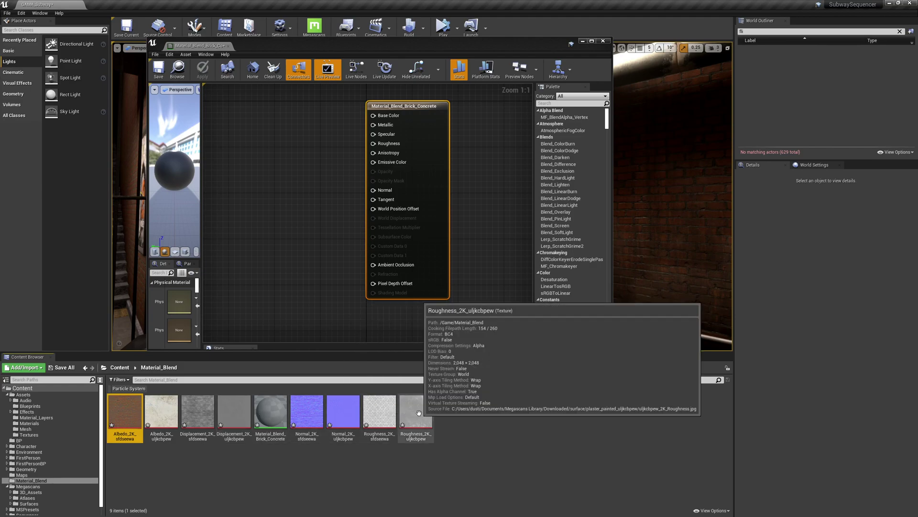
shift+click(419, 412)
ctrl+click(276, 421)
drag(227, 414, 235, 121)
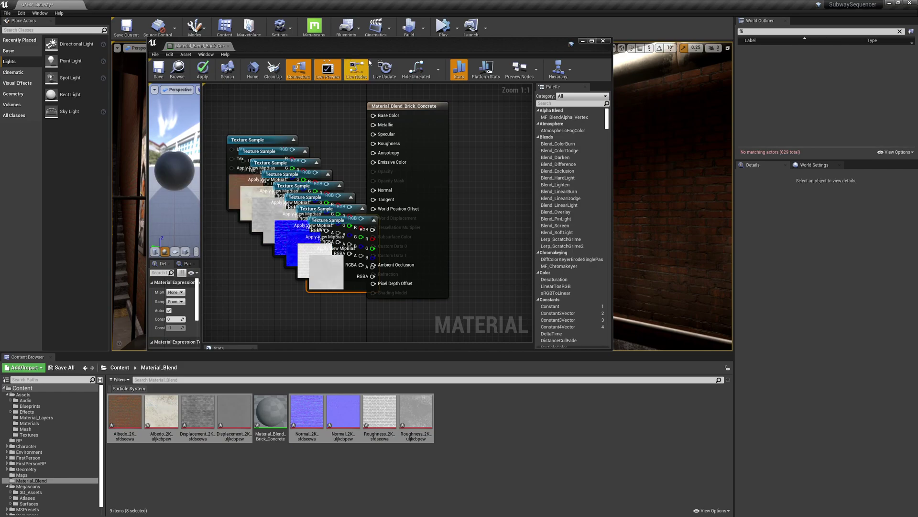
Maximize the material editor and move the material output node farther away from the texture samples
double_click(395, 42)
right_drag(328, 83, 552, 156)
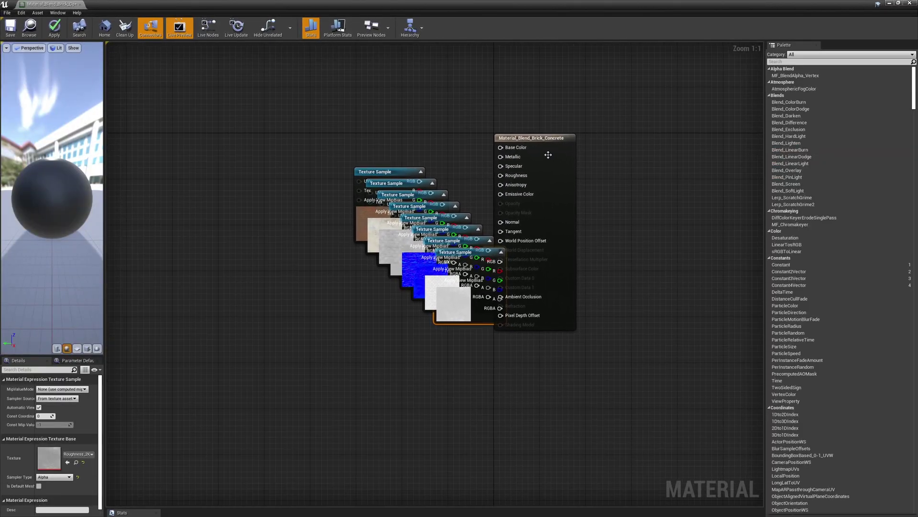
drag(525, 142, 662, 137)
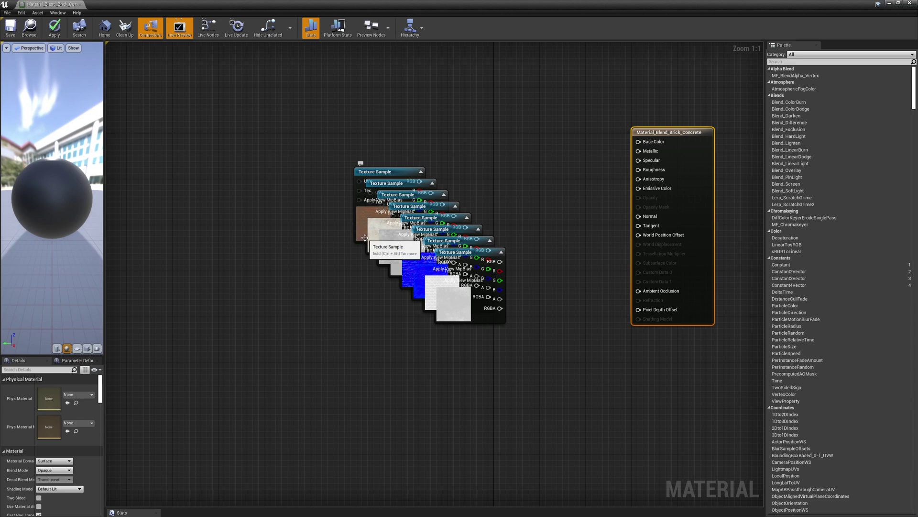
Separate the brick and painted wall albedo samples and stack them vertically above the other texture samples
drag(319, 220, 369, 266)
mouse_move(387, 223)
mouse_down()
mouse_move(377, 114)
mouse_move(412, 87)
mouse_move(398, 208)
mouse_up()
click(411, 130)
drag(351, 118, 395, 197)
drag(387, 198, 398, 94)
right_drag(420, 57, 421, 128)
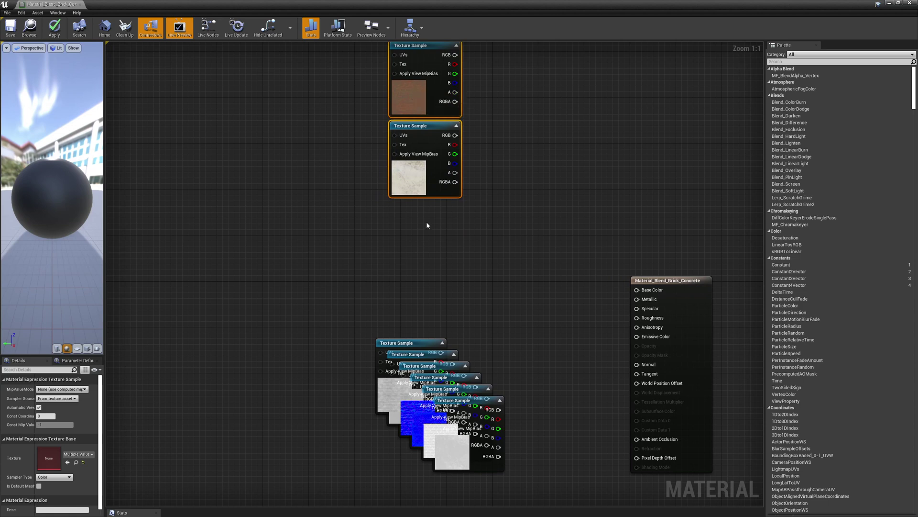
Stack the two displacement samples below the albedo pair and move the normal and roughness samples aside beneath the output node
right_drag(430, 291, 441, 186)
click(402, 311)
drag(402, 313, 417, 200)
drag(372, 263, 517, 423)
drag(462, 356, 603, 484)
drag(437, 194, 430, 245)
drag(363, 142, 433, 260)
click(412, 182)
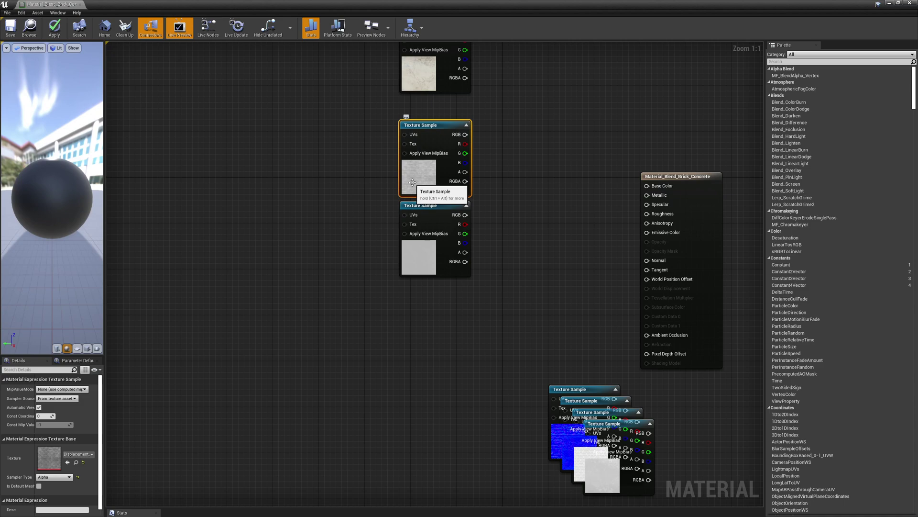
Move the two displacement samples aside and stack the roughness and normal map pairs vertically below the albedo samples
click(424, 256)
drag(368, 160, 177, 402)
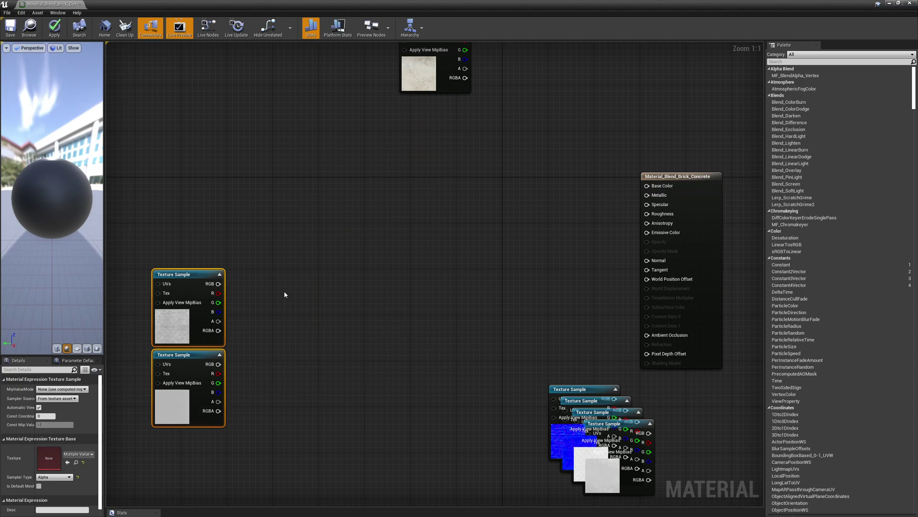
drag(559, 478, 479, 411)
click(429, 357)
drag(440, 363, 427, 431)
drag(577, 477, 600, 461)
drag(600, 465, 411, 240)
drag(443, 419, 437, 436)
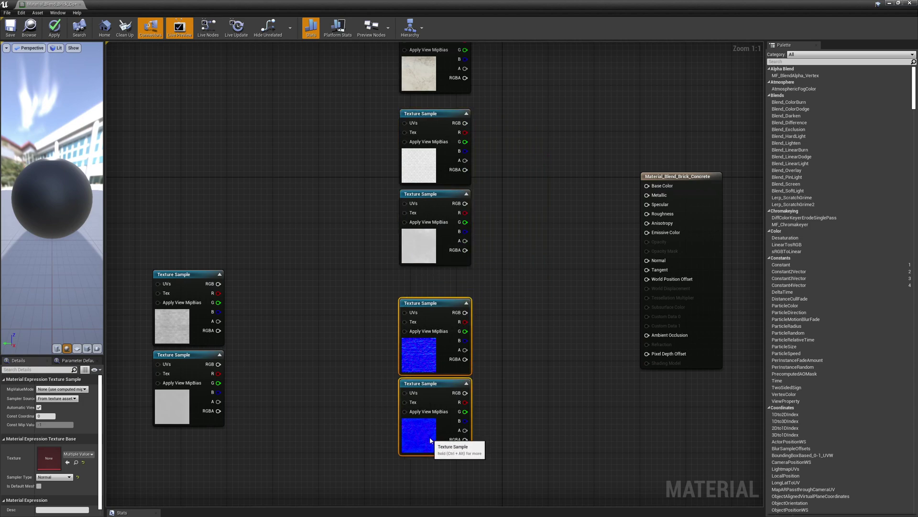
Move the two displacement samples together to the space directly above the material output node
click(545, 310)
right_drag(334, 289, 440, 285)
drag(258, 318, 266, 399)
drag(303, 369, 640, 279)
right_drag(639, 279, 508, 329)
drag(520, 337, 649, 192)
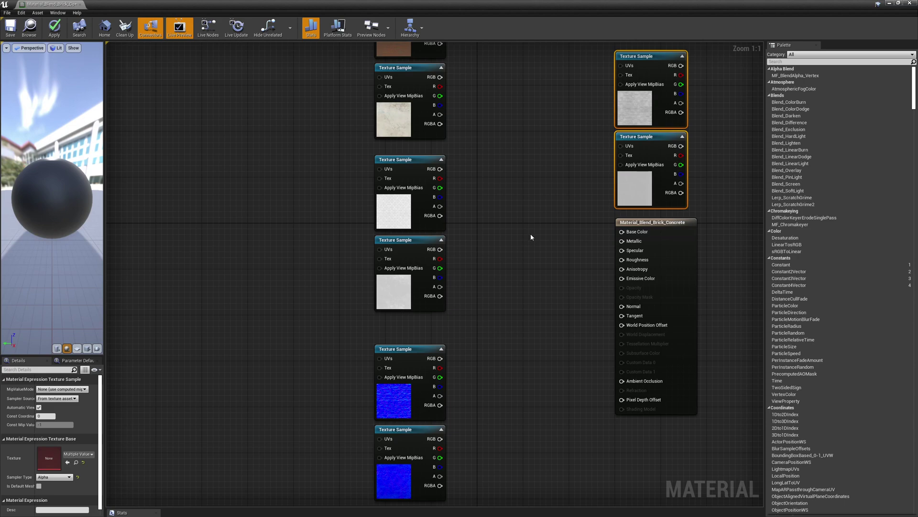
right_drag(531, 242, 526, 264)
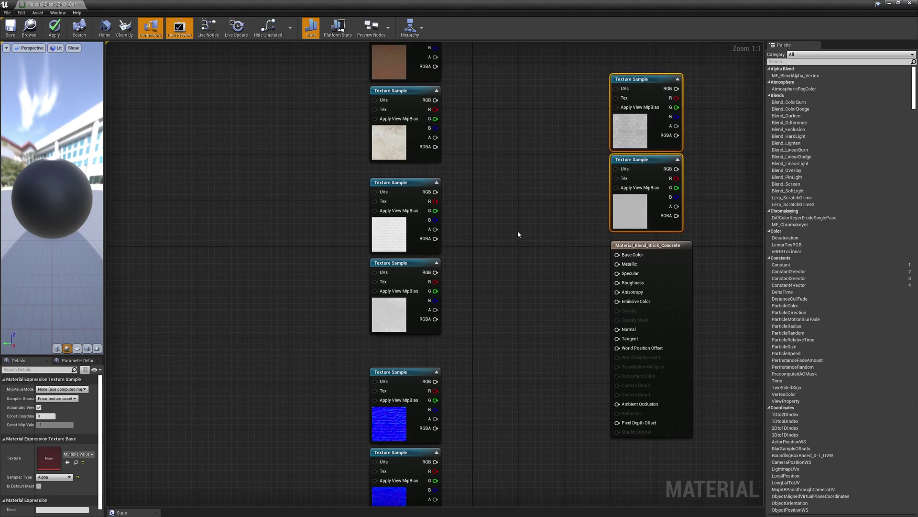
right_drag(519, 231, 522, 275)
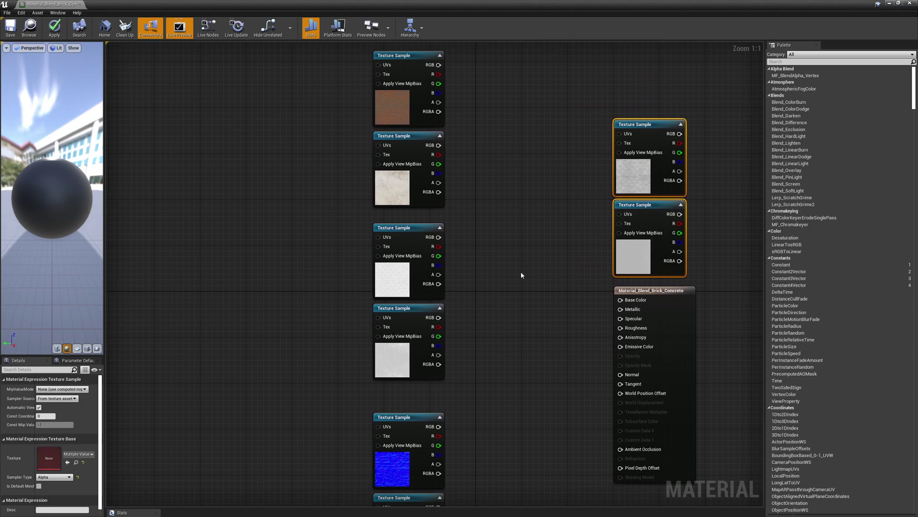
Add a HeightLerp node and place it beside the brick albedo sample
right_click(476, 129)
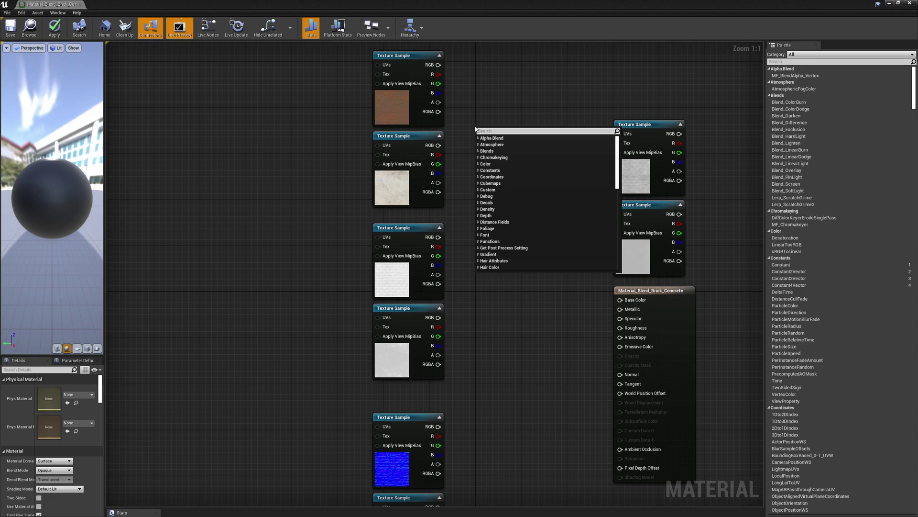
text(height)
key(Return)
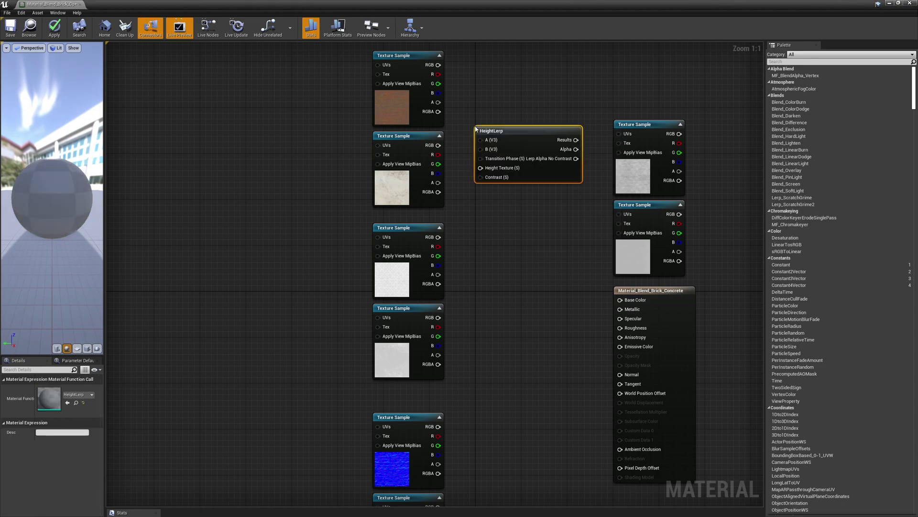
right_drag(522, 118, 520, 152)
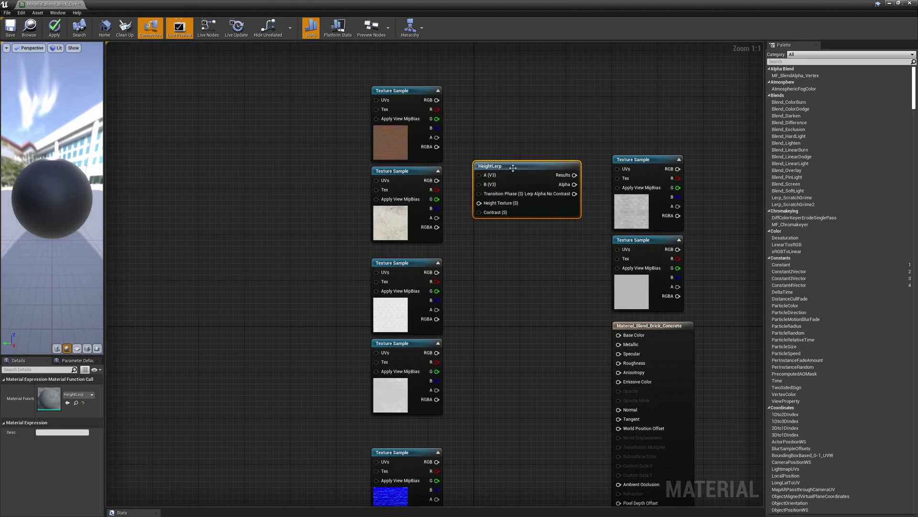
drag(512, 166, 519, 113)
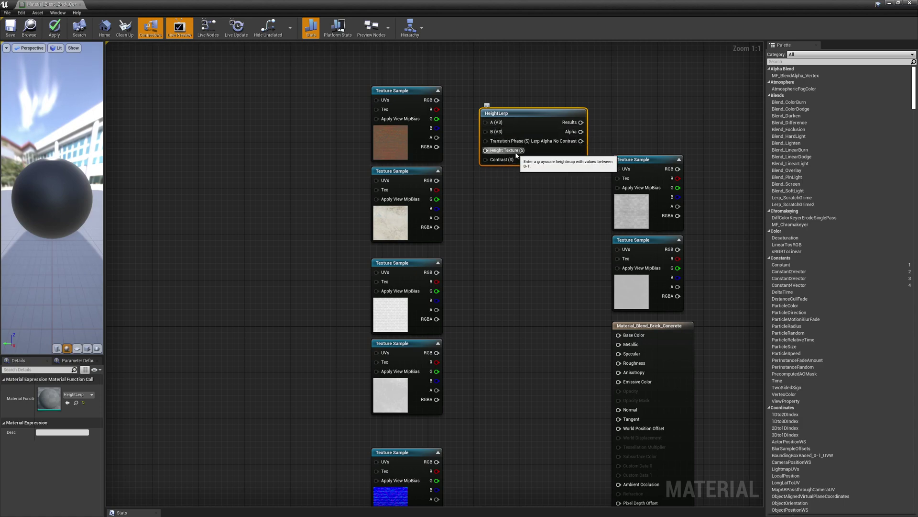
Move the displacement pair farther away from the HeightLerp node and connect its Results output to Base Color
right_drag(507, 195, 493, 203)
drag(591, 227, 705, 211)
drag(567, 131, 606, 344)
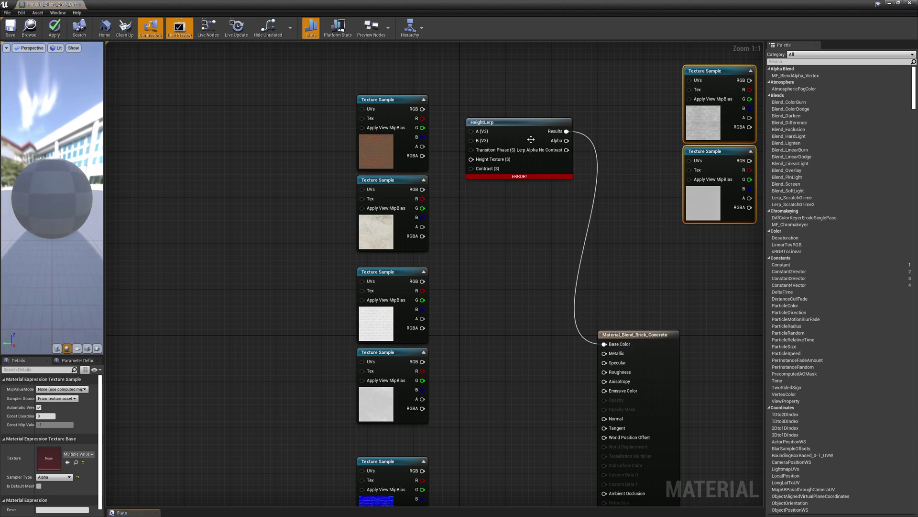
Enlarge the Stats area and connect the brick and plaster albedo RGB outputs to the HeightLerp's A and B inputs
right_drag(476, 107, 490, 115)
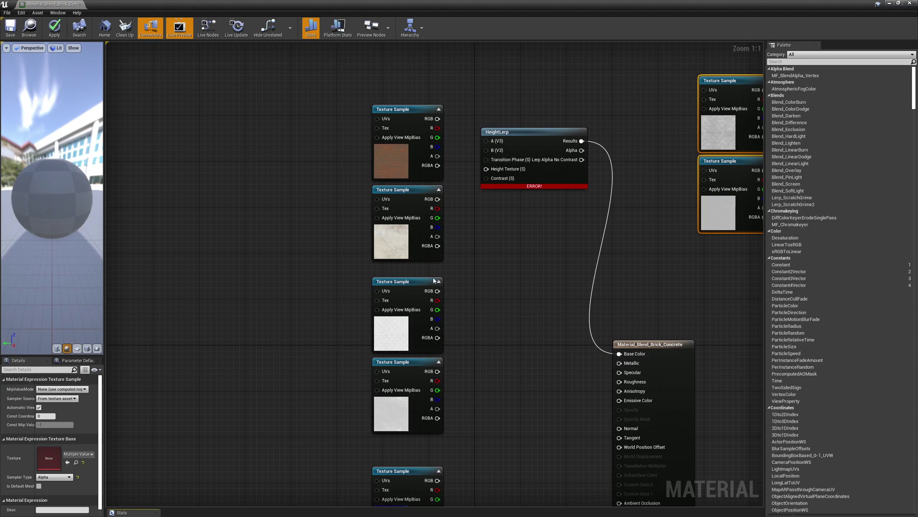
drag(166, 507, 185, 391)
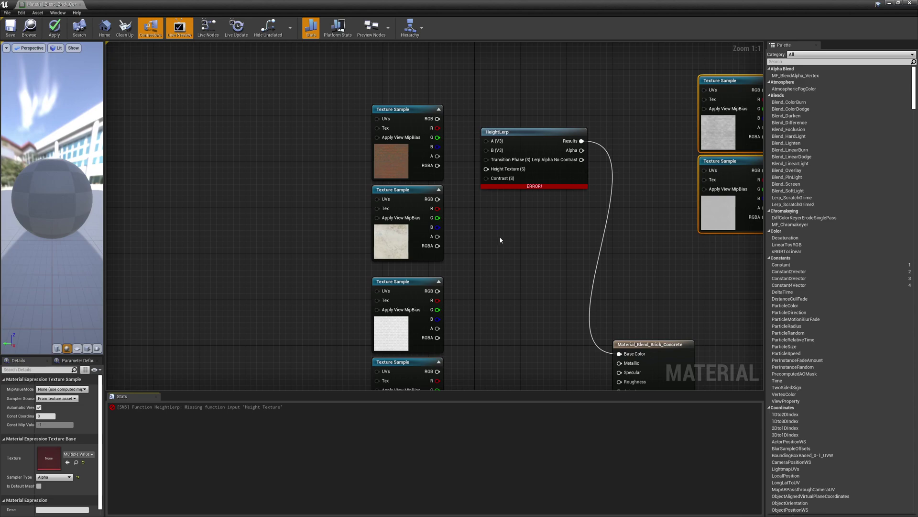
drag(438, 119, 487, 142)
drag(438, 199, 486, 150)
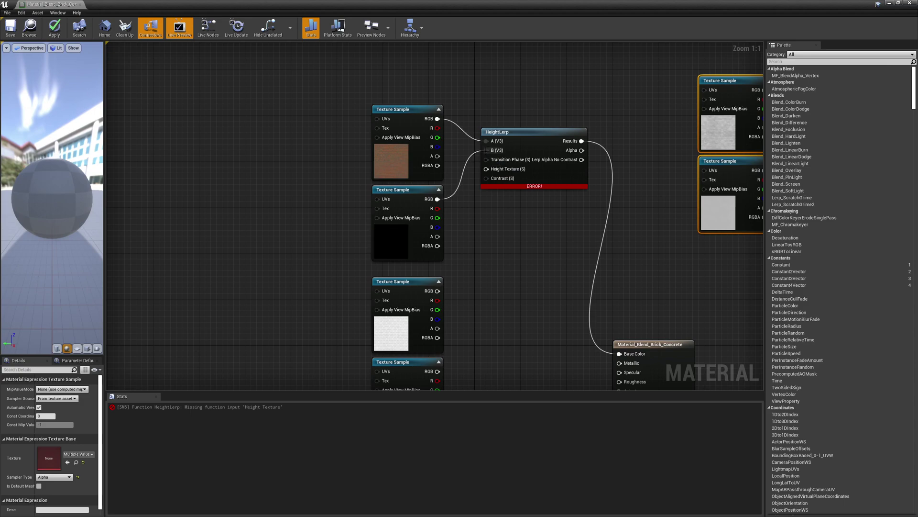
Open the brick displacement texture to examine its height detail, and close it again
right_drag(514, 240, 460, 205)
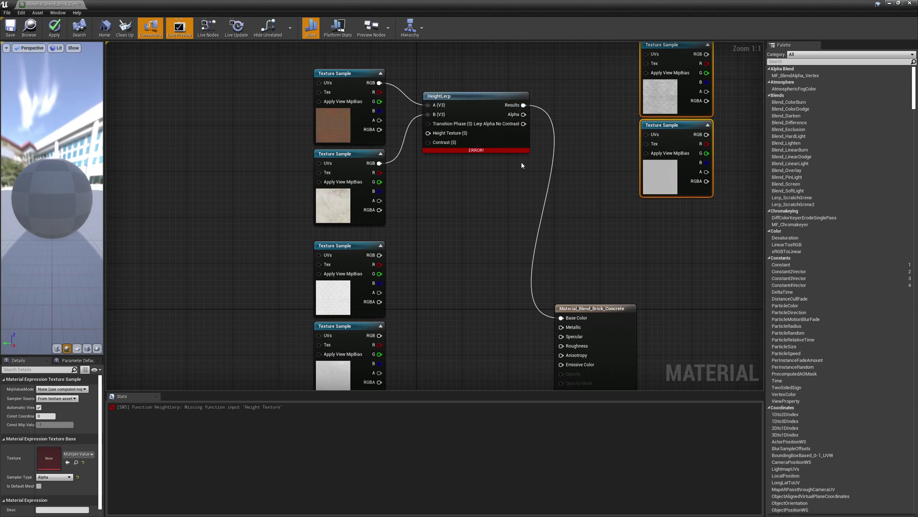
click(653, 102)
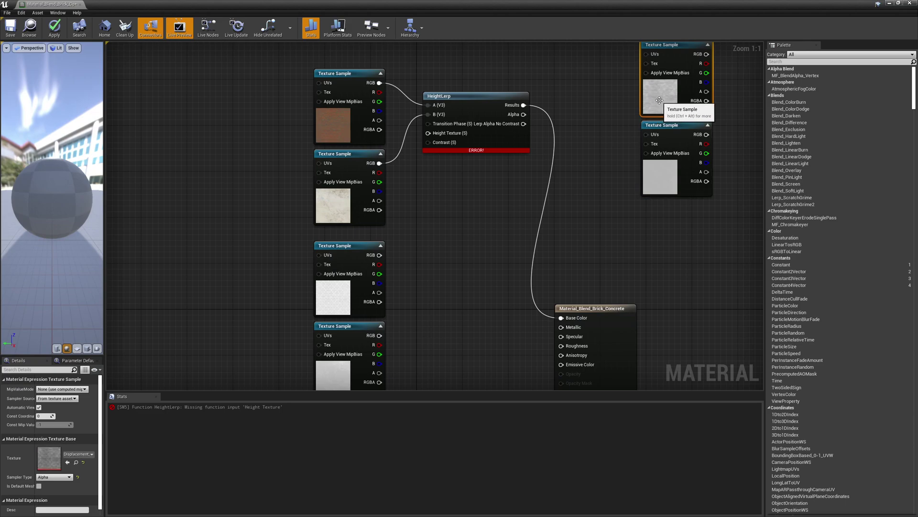
double_click(46, 460)
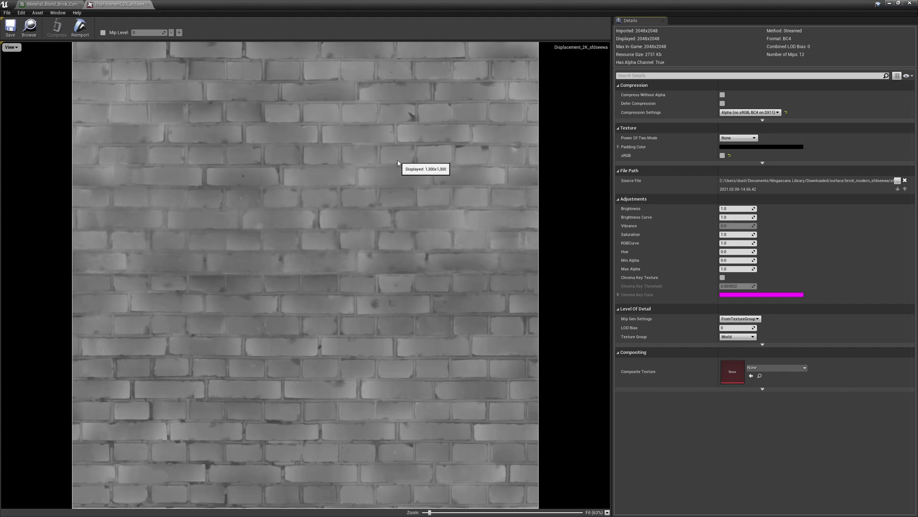
click(145, 4)
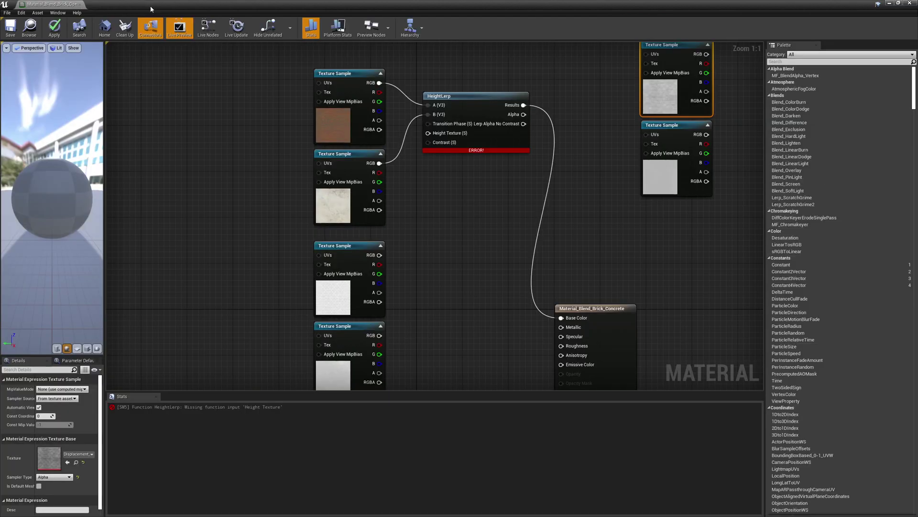
Move the brick displacement sample in front of the albedo column and connect its RGB output to the HeightLerp's Height Texture input
right_drag(470, 196, 465, 225)
drag(639, 127, 219, 325)
right_drag(219, 221, 268, 181)
drag(274, 233, 472, 122)
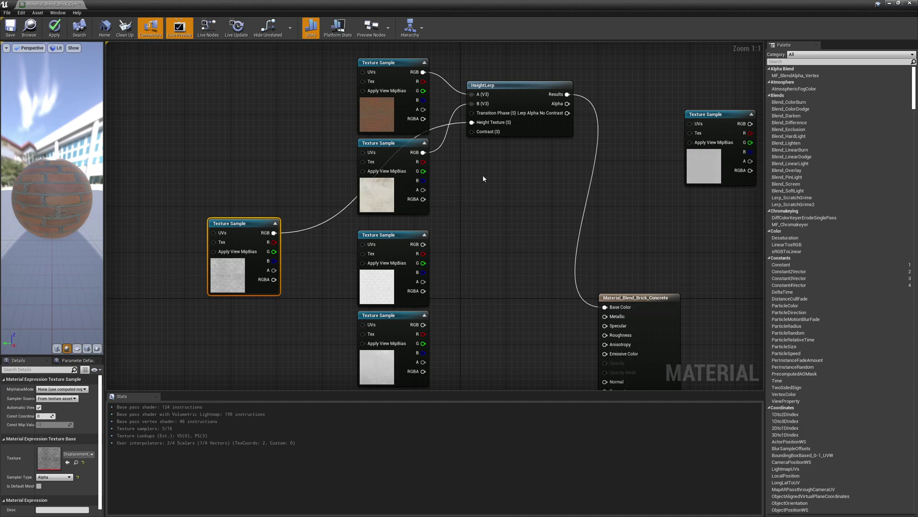
Promote the HeightLerp's Contrast input to a parameter and place it below the brick displacement sample
right_click(486, 134)
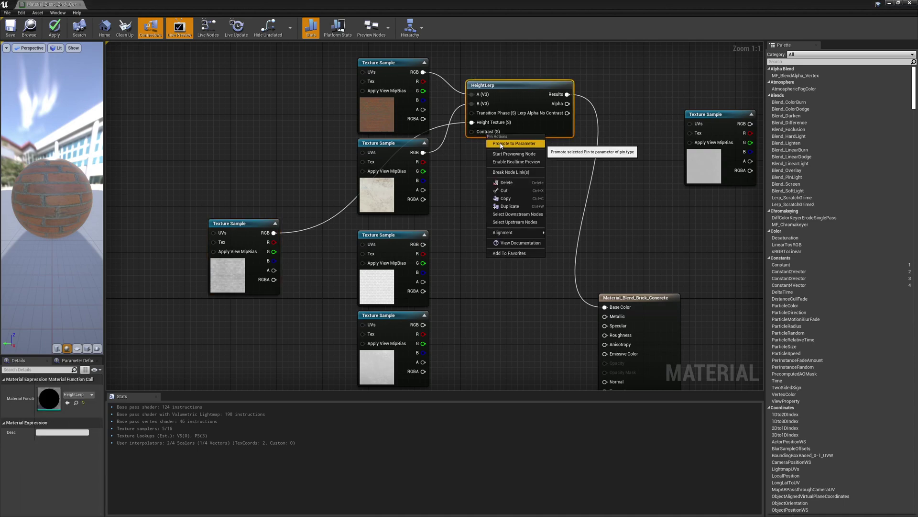
click(500, 146)
drag(434, 115, 226, 334)
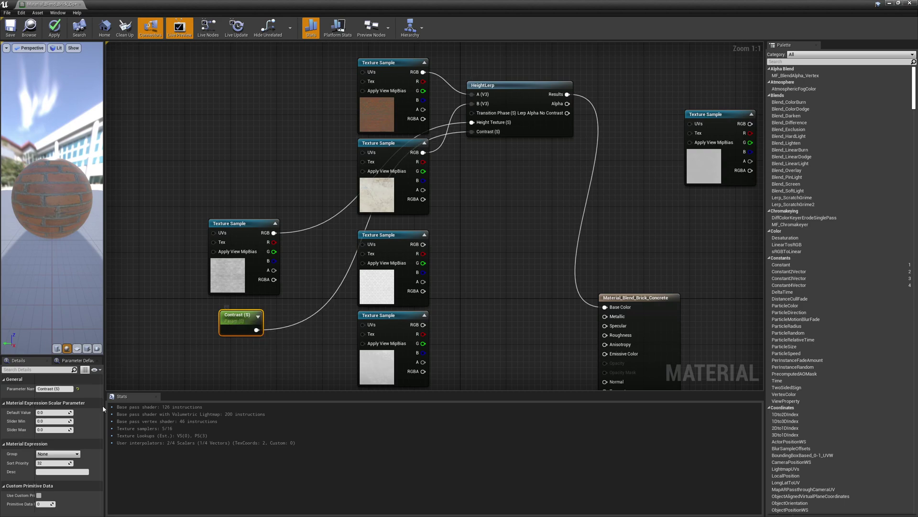
double_click(234, 316)
click(488, 196)
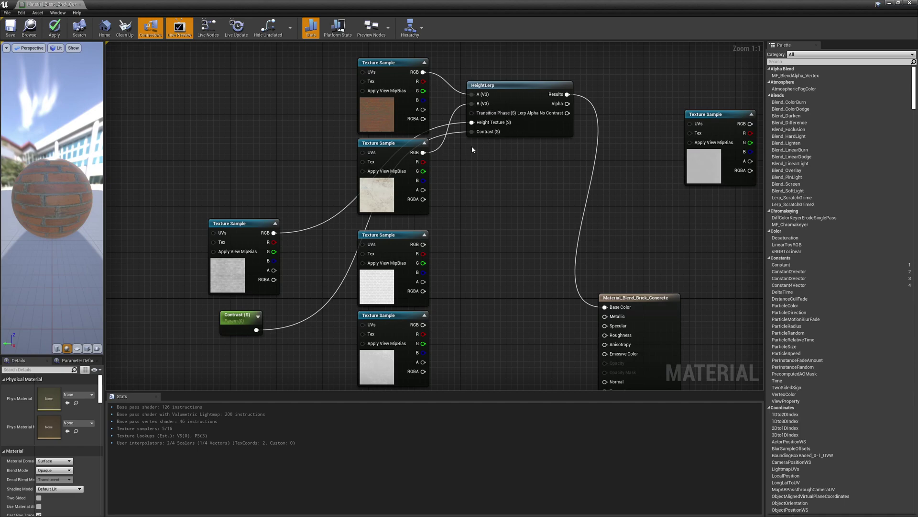
Promote the HeightLerp's Transition Phase input to a parameter and place it above the brick displacement sample
right_click(487, 114)
click(506, 123)
key(Return)
drag(439, 99, 210, 203)
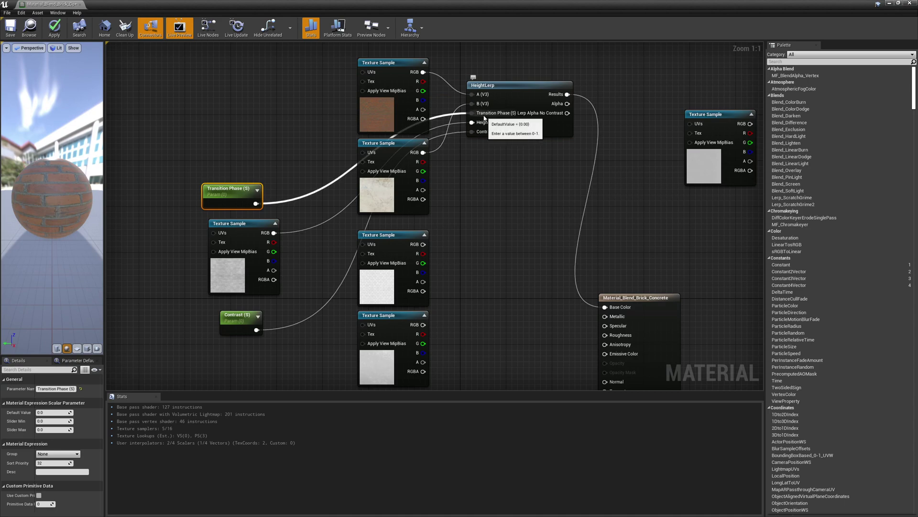
right_drag(533, 237, 513, 195)
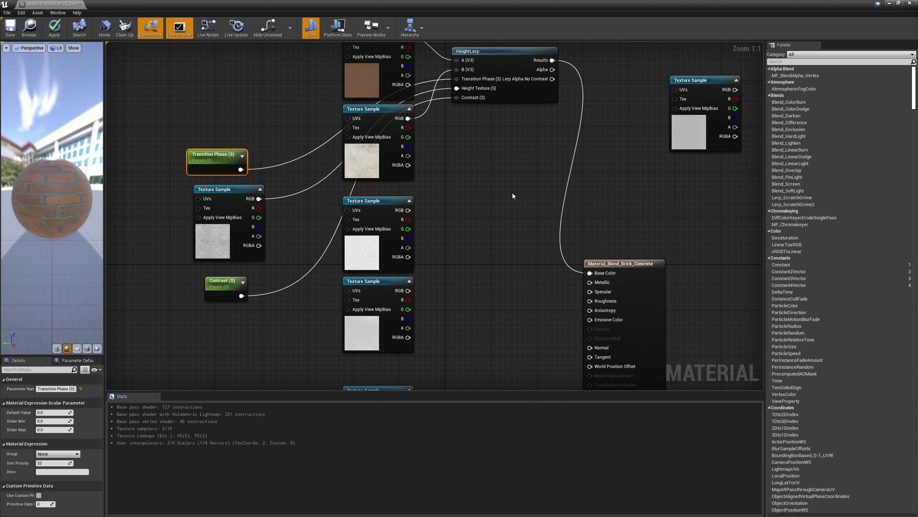
Apply the material, return to the level and assign Material_Blend_Brick_Concrete to the wall with the framed poster
click(56, 30)
click(80, 5)
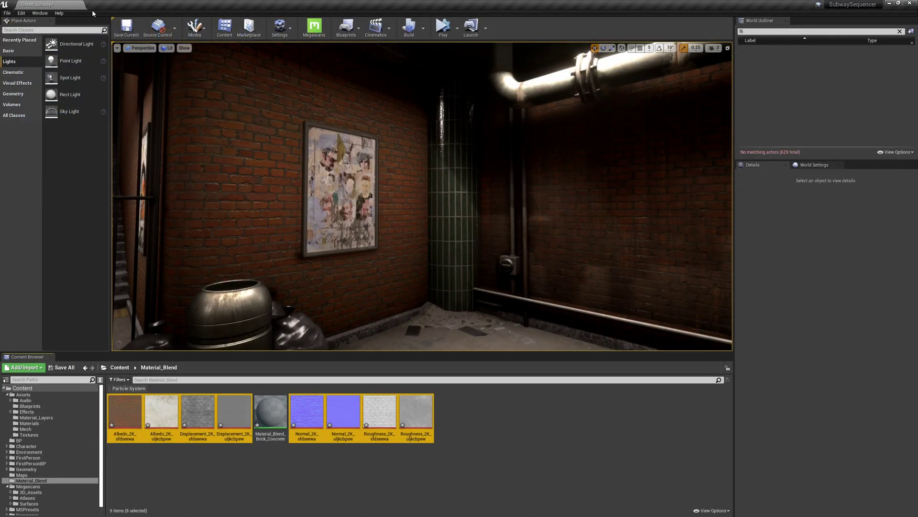
drag(267, 417, 262, 221)
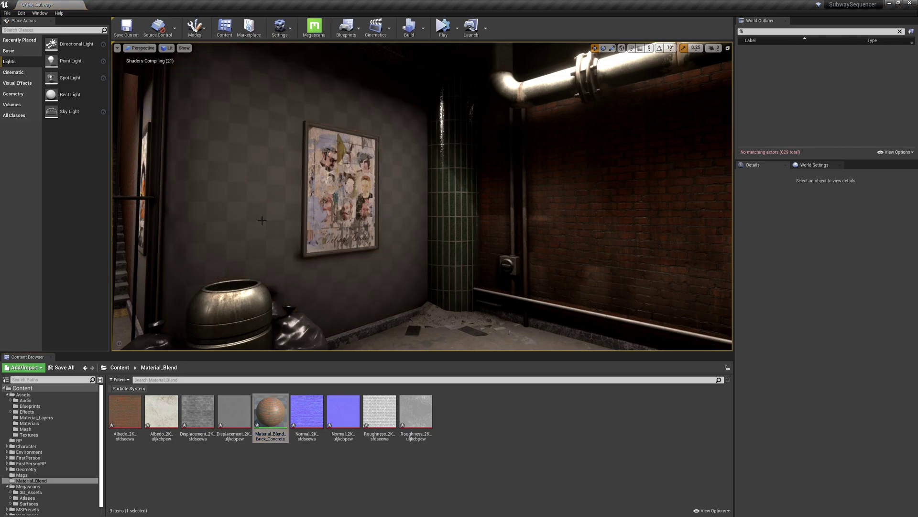
Create a material instance of Material_Blend_Brick_Concrete, open it and enable its Contrast and Transition Phase parameters
right_click(271, 415)
click(463, 440)
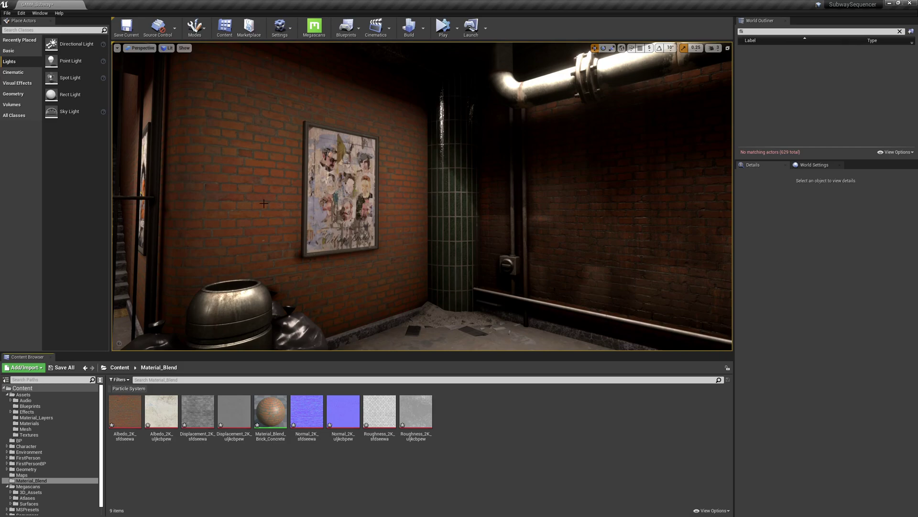
right_click(269, 413)
click(294, 248)
key(Return)
double_click(304, 412)
click(447, 83)
click(446, 92)
Shrink and move the instance editor window clear of the poster wall, and assign the material instance to that wall
drag(402, 6, 234, 209)
drag(468, 203, 201, 289)
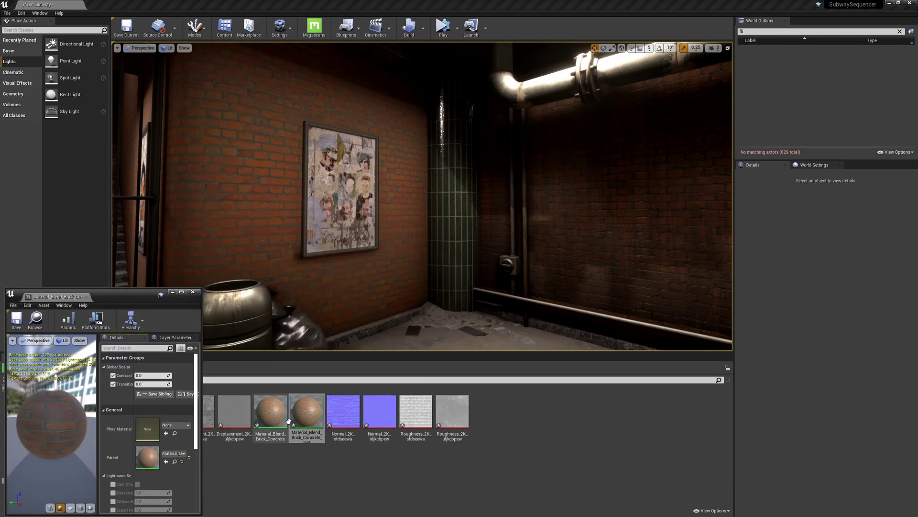
drag(306, 414, 247, 198)
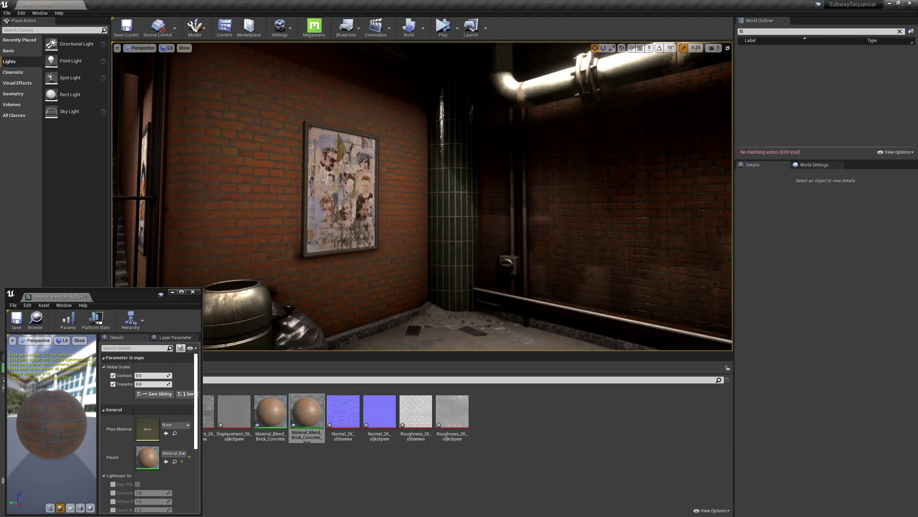
Try Contrast values of 0 and -1 on the wall's material instance
mouse_move(146, 376)
mouse_down()
mouse_move(163, 376)
mouse_move(148, 376)
mouse_up()
click(149, 376)
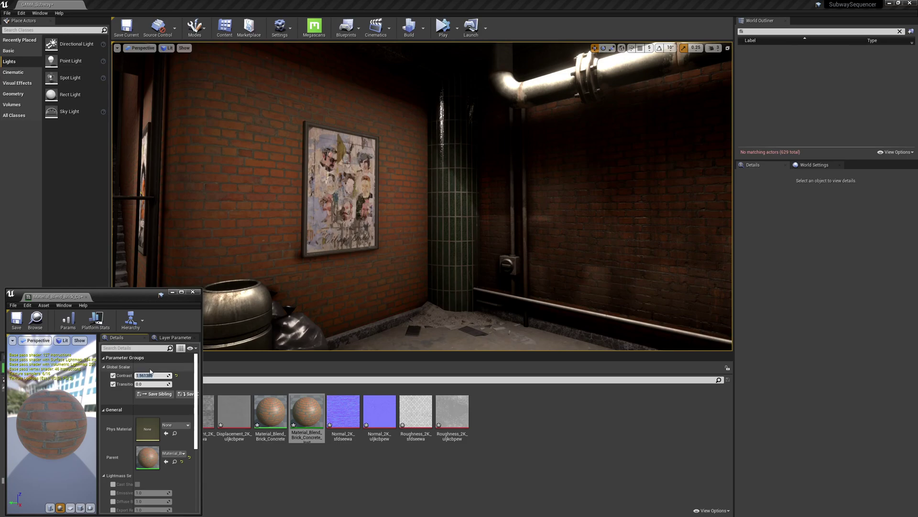
text(0)
key(Return)
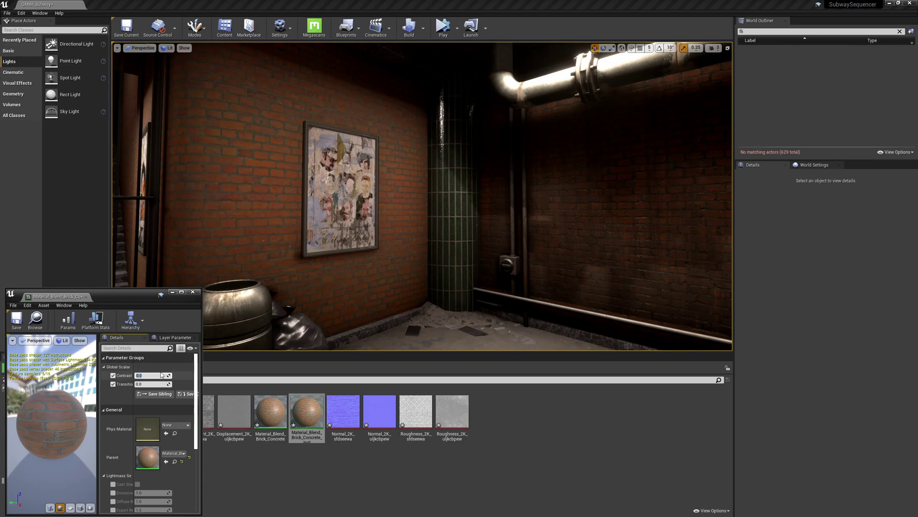
text(-1)
key(Return)
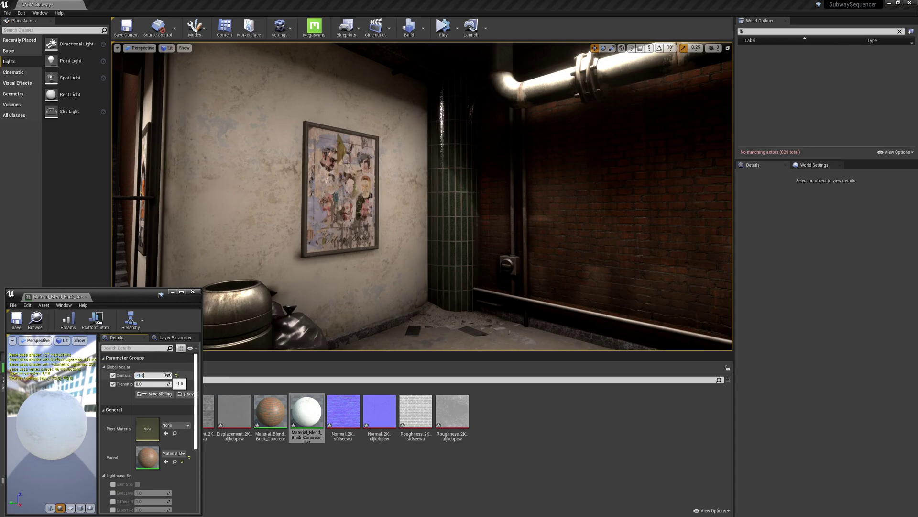
Tune the instance's Contrast to about -3.21 and its Transition Phase to about 0.58 while viewing the poster wall
mouse_move(168, 376)
mouse_down()
mouse_move(144, 376)
mouse_move(162, 376)
mouse_move(149, 384)
mouse_move(149, 375)
mouse_move(165, 385)
mouse_move(149, 376)
mouse_up()
right_drag(413, 182, 378, 190)
key(w)
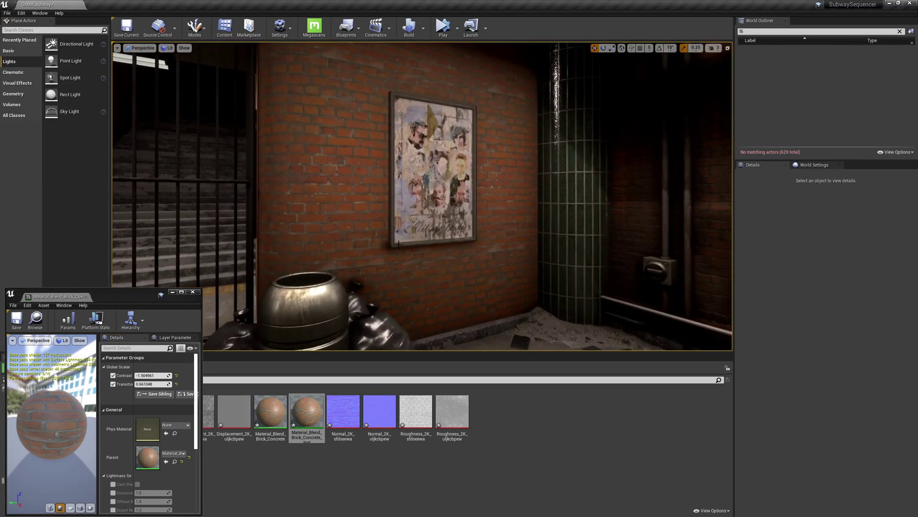
drag(154, 384, 154, 375)
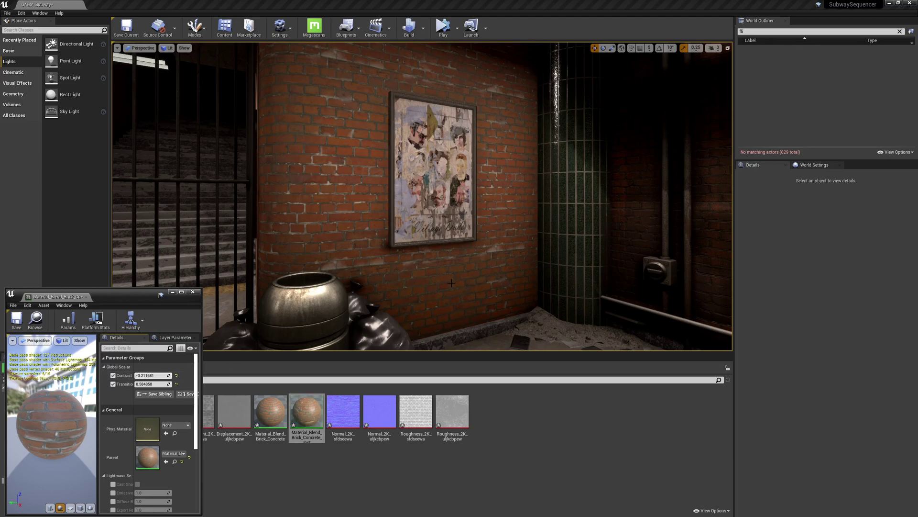
Examine the brick and plaster blend around the framed poster, both up close and from a distance
right_drag(346, 198, 392, 194)
key(w)
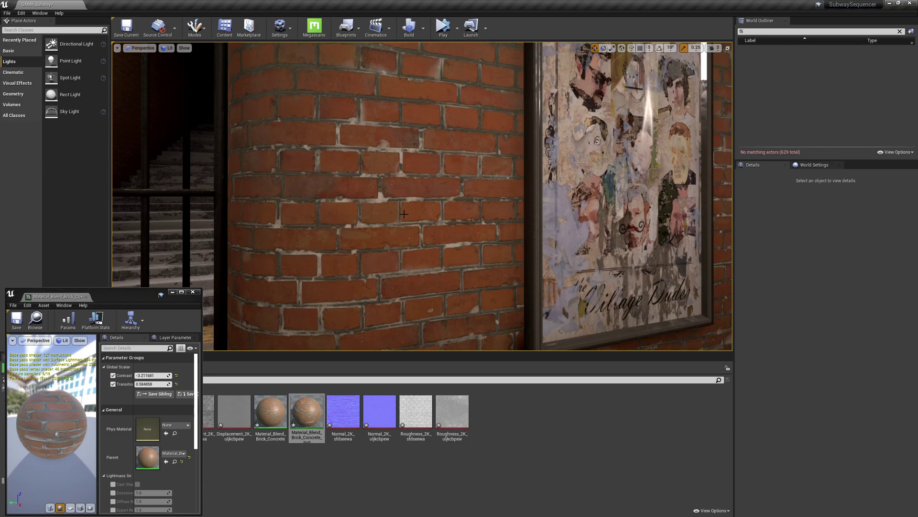
key(s)
mouse_move(422, 201)
right_down()
mouse_move(437, 199)
mouse_move(427, 210)
right_up()
key(s)
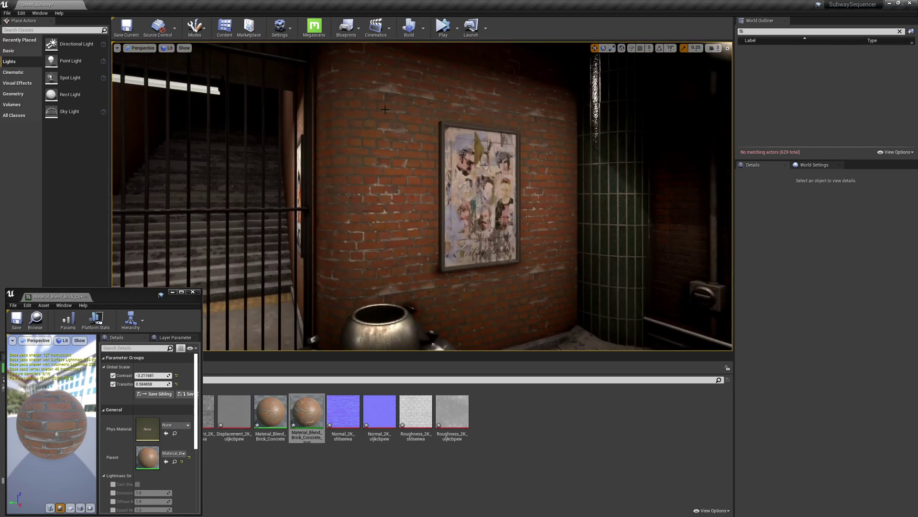
Open the parent material Material_Blend_Brick_Concrete from the enlarged instance editor and bring its HeightLerp network into view
drag(202, 289, 267, 286)
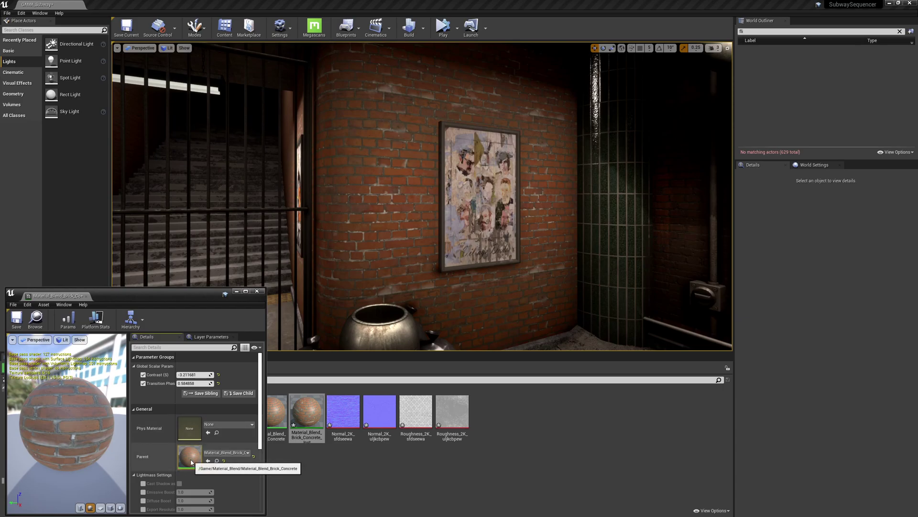
click(246, 292)
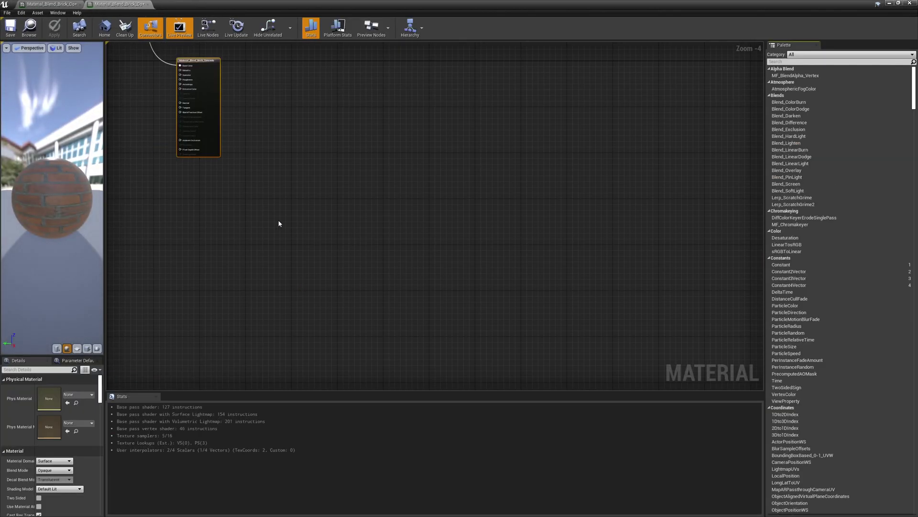
right_drag(279, 223, 609, 343)
scroll(486, 287, up, 5)
right_drag(474, 177, 510, 233)
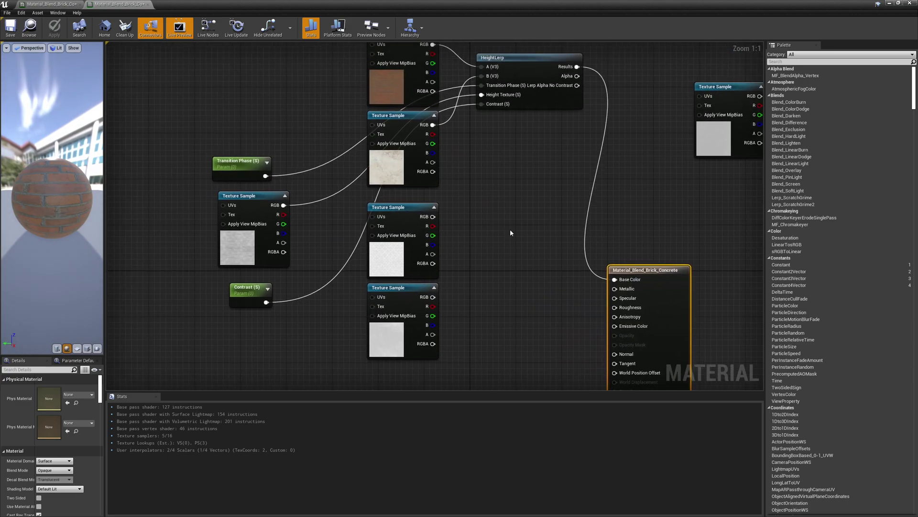
Add a Vertex Color node to the graph beside the Transition Phase parameter
click(220, 176)
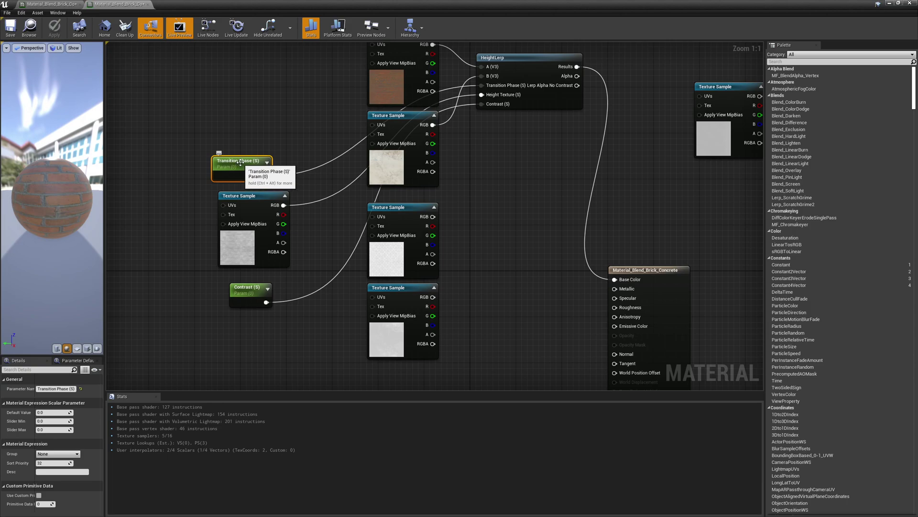
right_drag(239, 163, 330, 160)
right_click(301, 126)
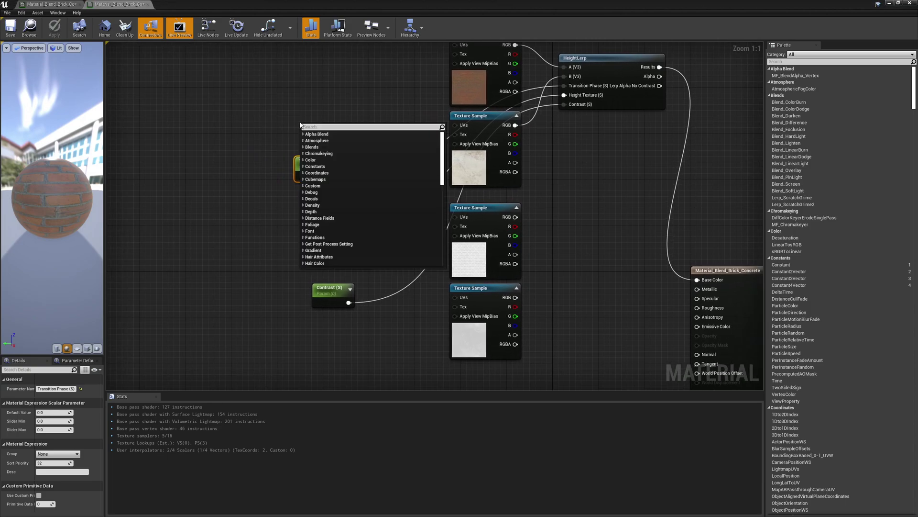
text(vert)
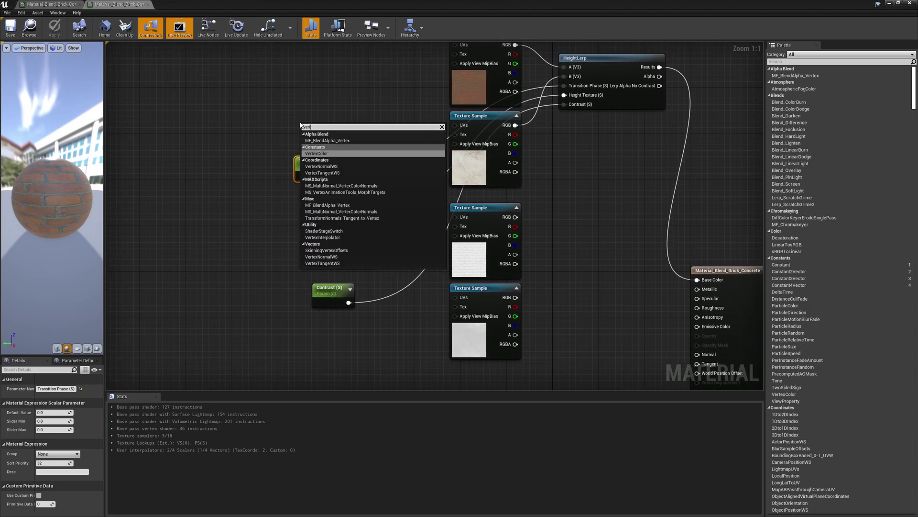
key(Return)
drag(308, 125, 230, 137)
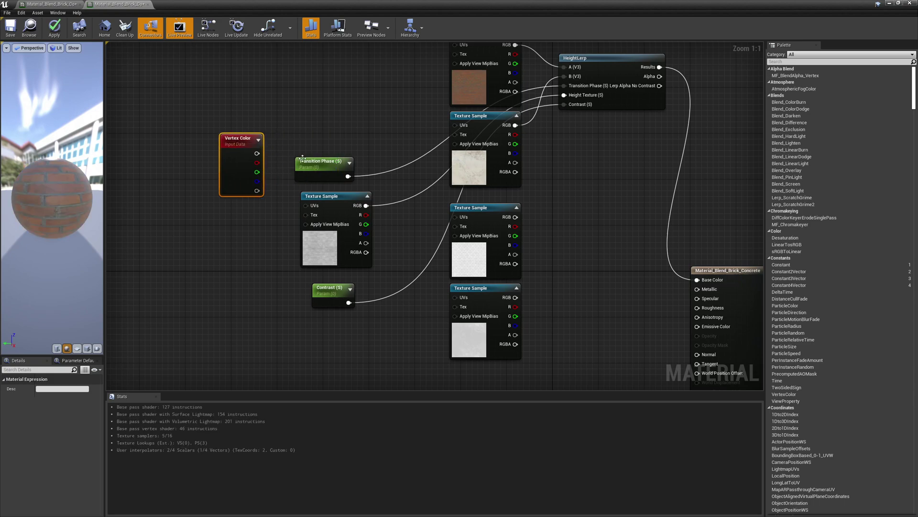
Replace the Transition Phase parameter by deleting it and wiring Vertex Color's red channel into HeightLerp's Transition Phase input
drag(323, 163, 322, 129)
key(Delete)
drag(258, 162, 564, 86)
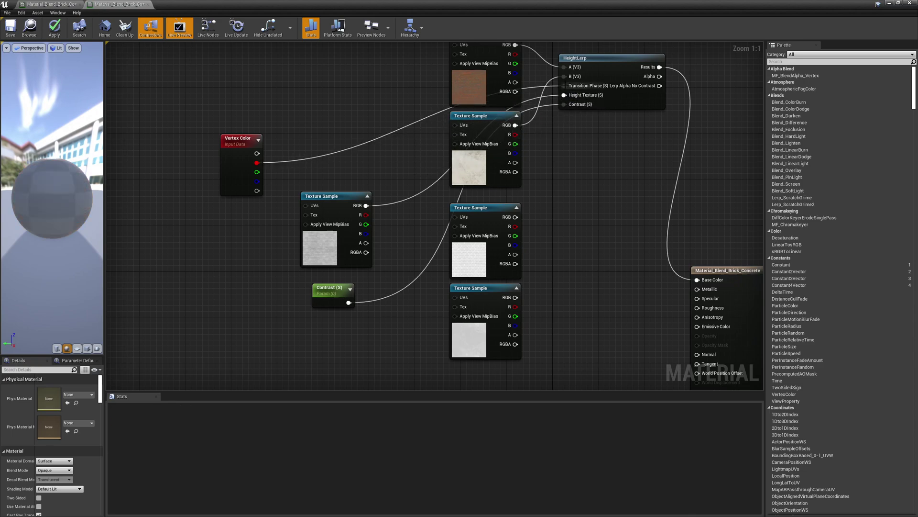
Align the Vertex Color and Contrast nodes with the height texture sample, and move the unconnected roughness and normal samples away down the graph
drag(237, 141, 344, 130)
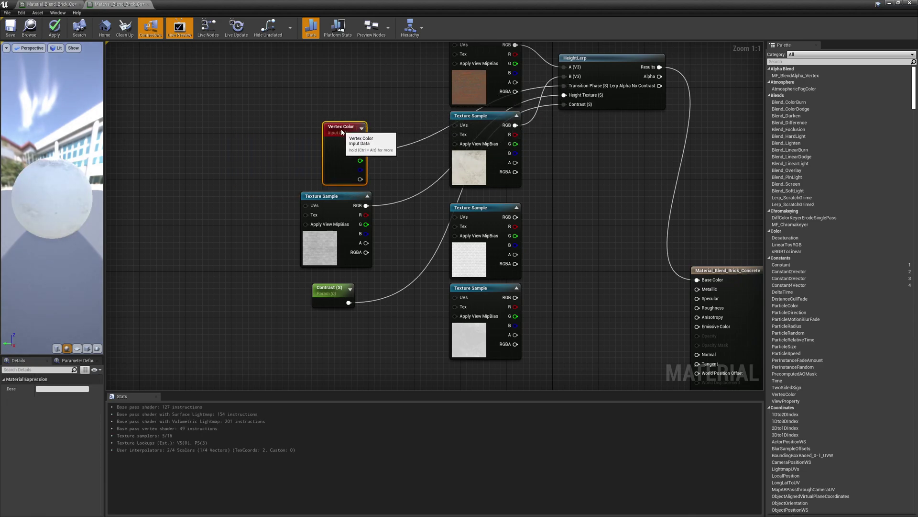
drag(320, 294, 337, 282)
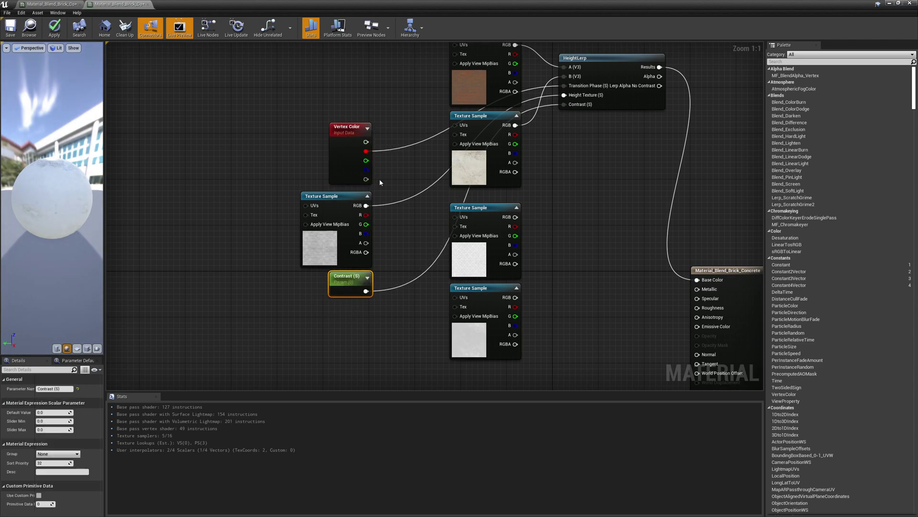
right_drag(576, 182, 560, 187)
drag(425, 261, 491, 332)
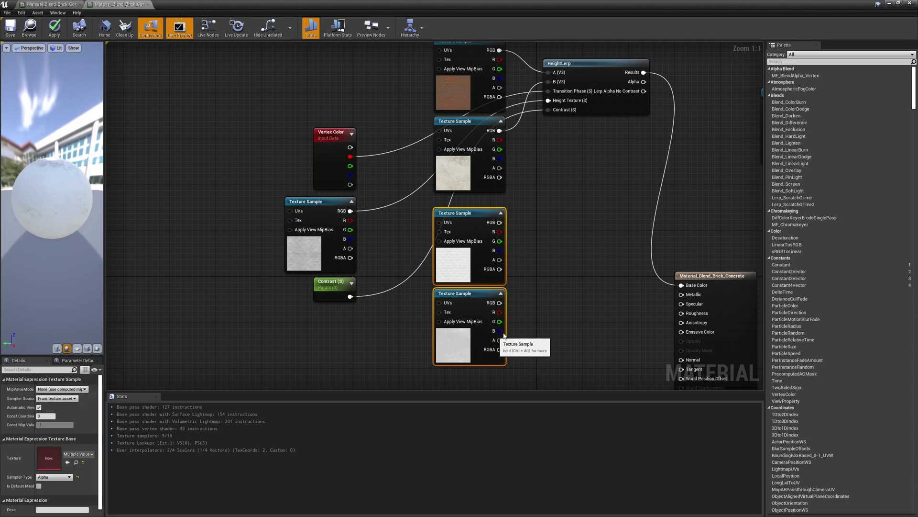
right_drag(515, 348, 503, 224)
drag(411, 153, 538, 158)
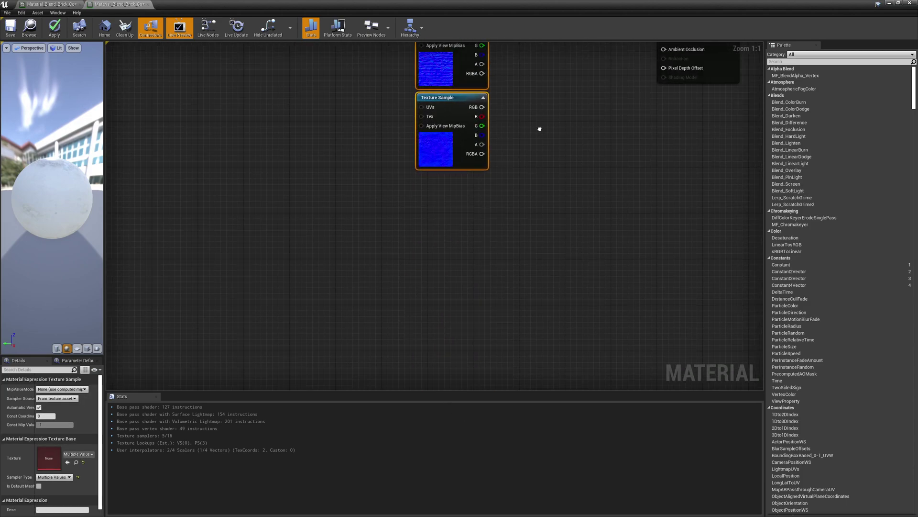
right_drag(545, 105, 527, 387)
drag(423, 144, 430, 412)
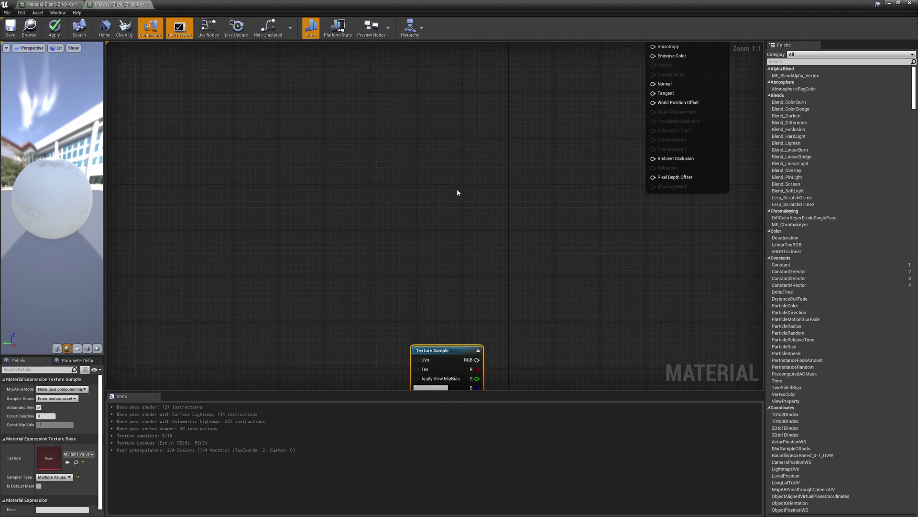
right_drag(465, 100, 445, 387)
Stack the albedo samples and the other HeightLerp source nodes in one column, and line up HeightLerp with the material result node
drag(379, 82, 526, 208)
drag(545, 73, 520, 197)
click(452, 163)
drag(347, 229, 266, 113)
drag(479, 190, 467, 133)
right_drag(474, 92, 520, 129)
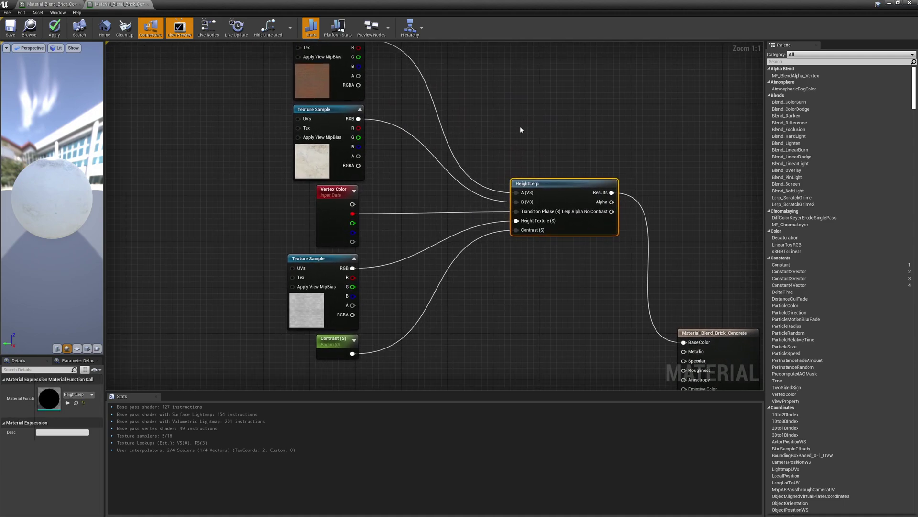
drag(708, 330, 706, 181)
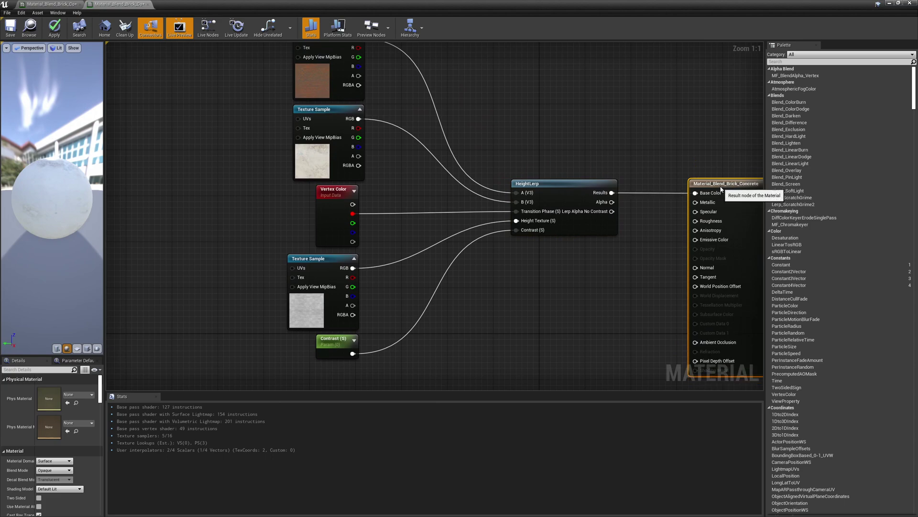
right_drag(607, 139, 601, 144)
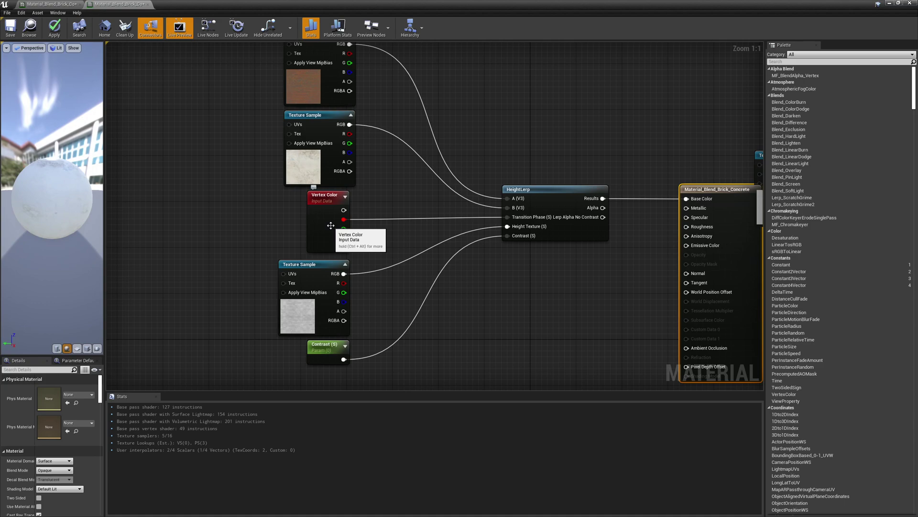
Close the parent material with its changes applied, and close the instance editor to return to the level
click(145, 5)
click(475, 291)
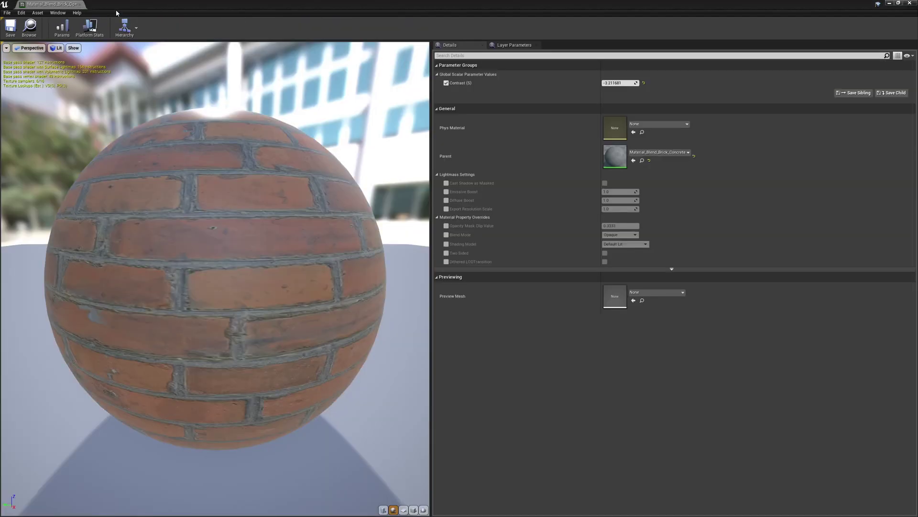
click(81, 4)
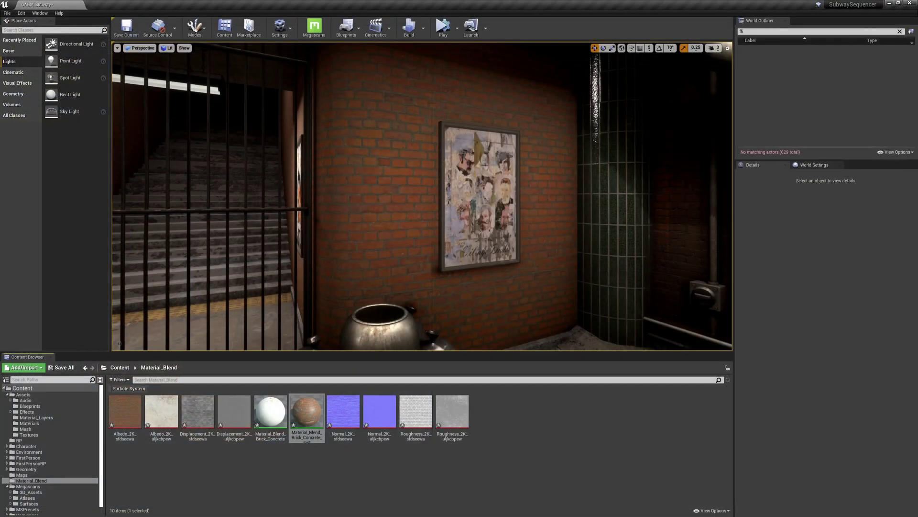
Select the curved brick wall behind the framed poster and switch the level editor to Mesh Paint mode
click(397, 186)
right_drag(396, 186, 425, 216)
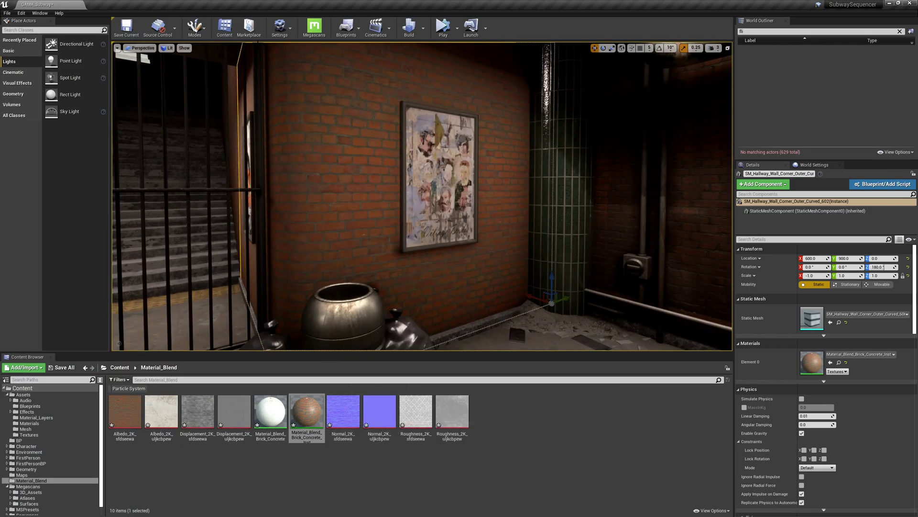
click(195, 27)
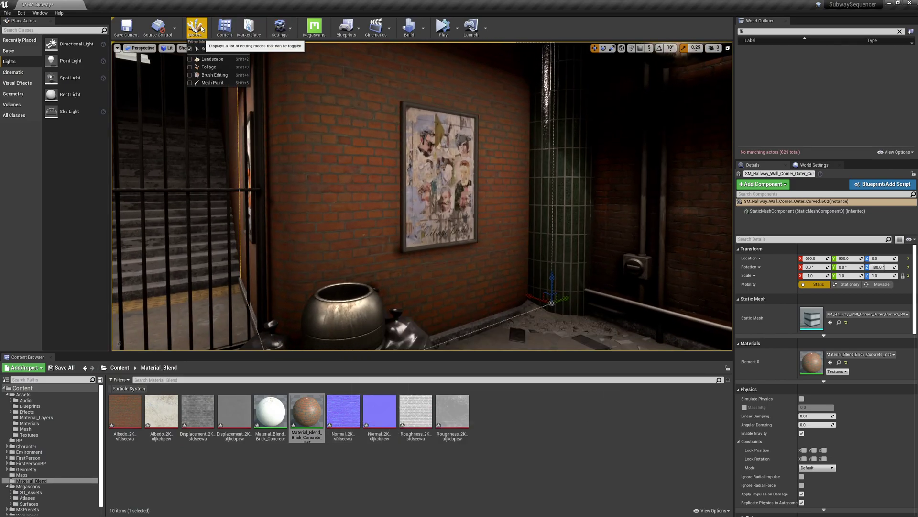
click(206, 85)
Activate vertex color painting with a brush size of about 0.42 and strength of about 0.28, restricted to the Red channel
click(135, 56)
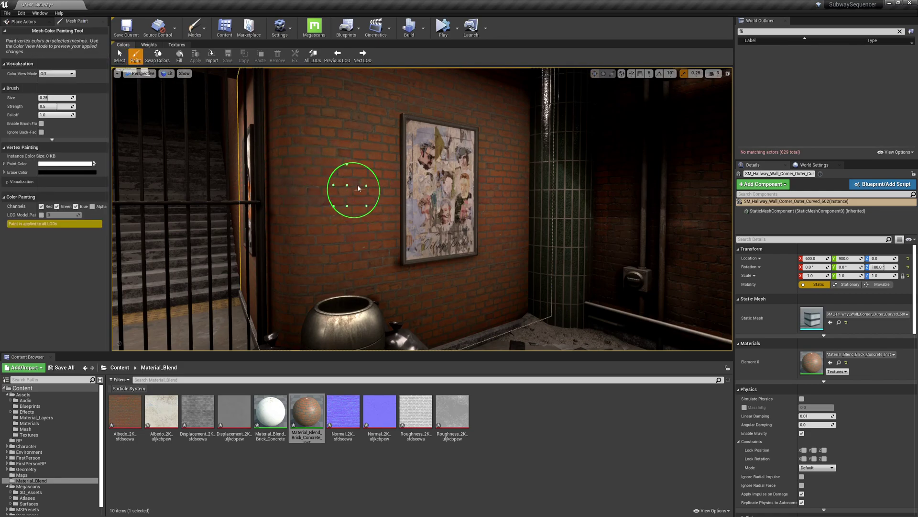
drag(54, 98, 57, 97)
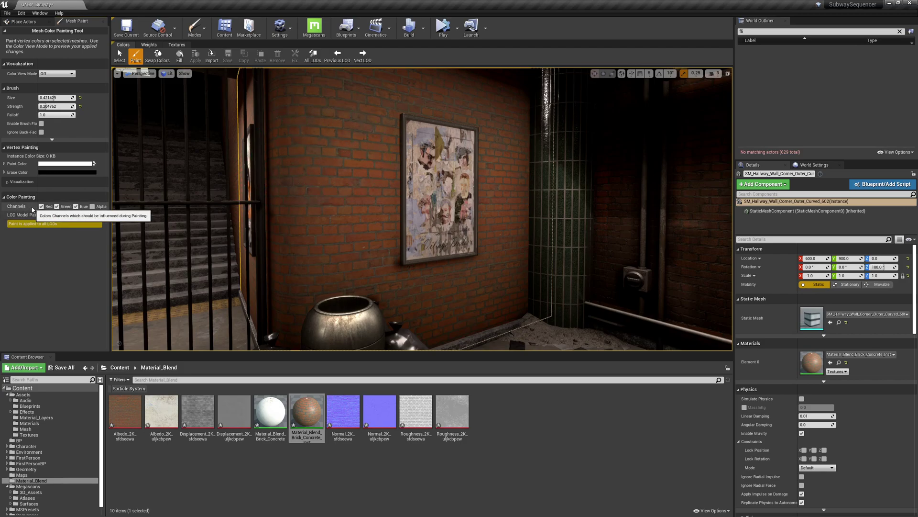
click(57, 207)
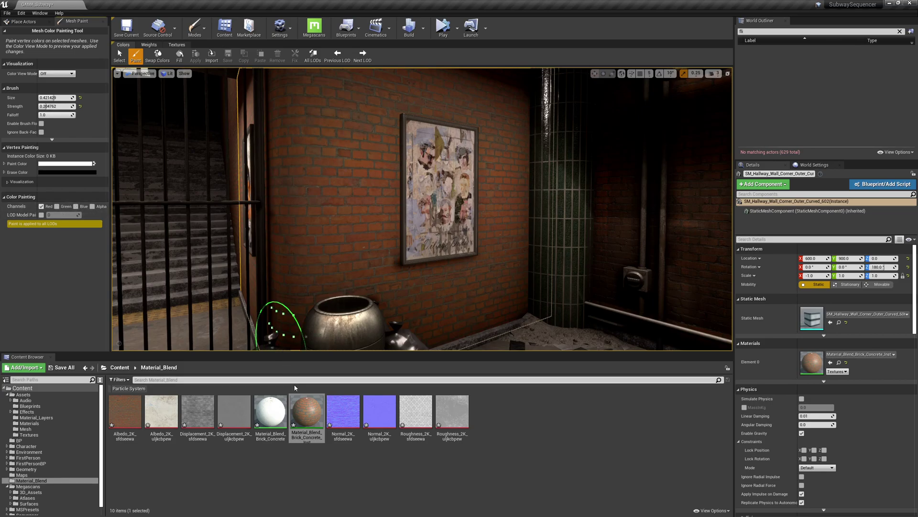
Reopen the instance's parent material to check which Vertex Color channel feeds HeightLerp's Transition Phase, and close it again
double_click(305, 420)
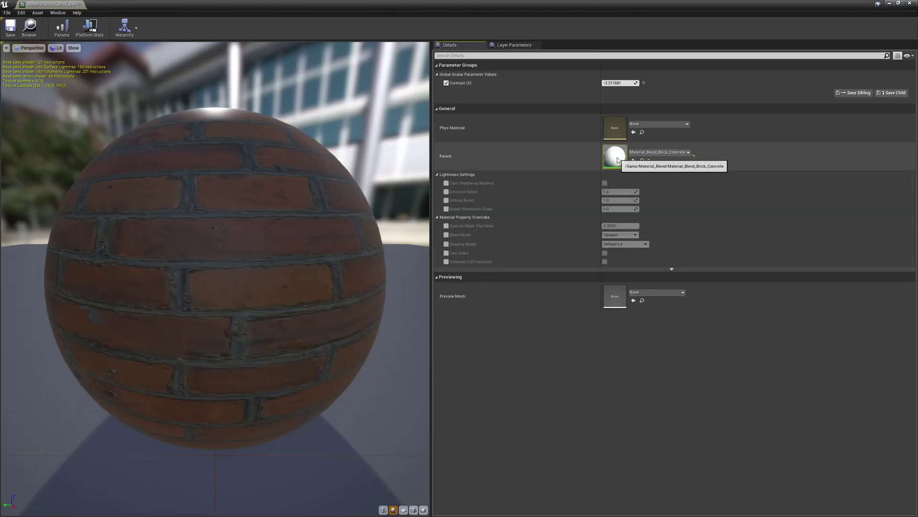
right_drag(305, 268, 330, 257)
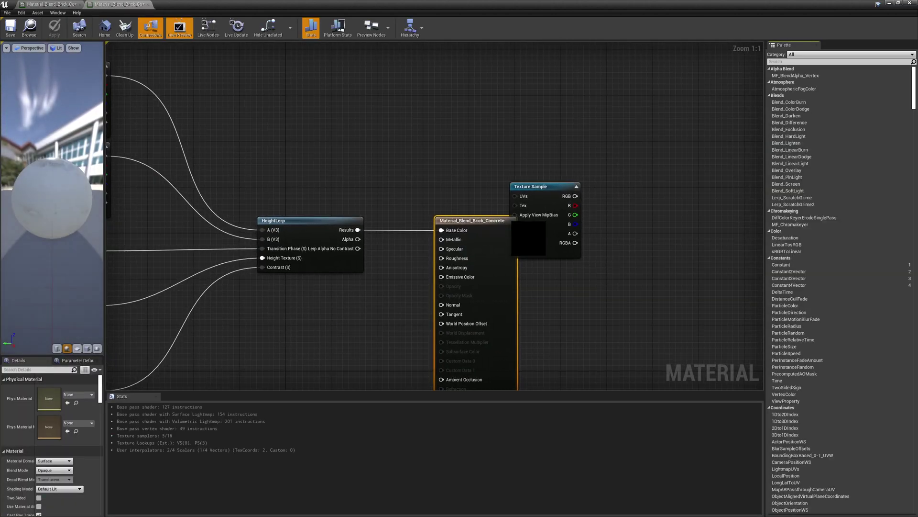
right_drag(143, 287, 358, 244)
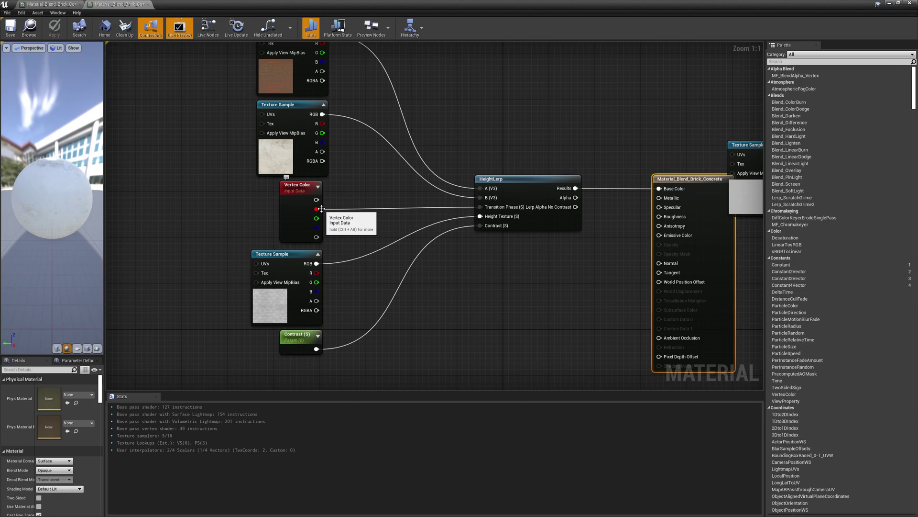
click(148, 5)
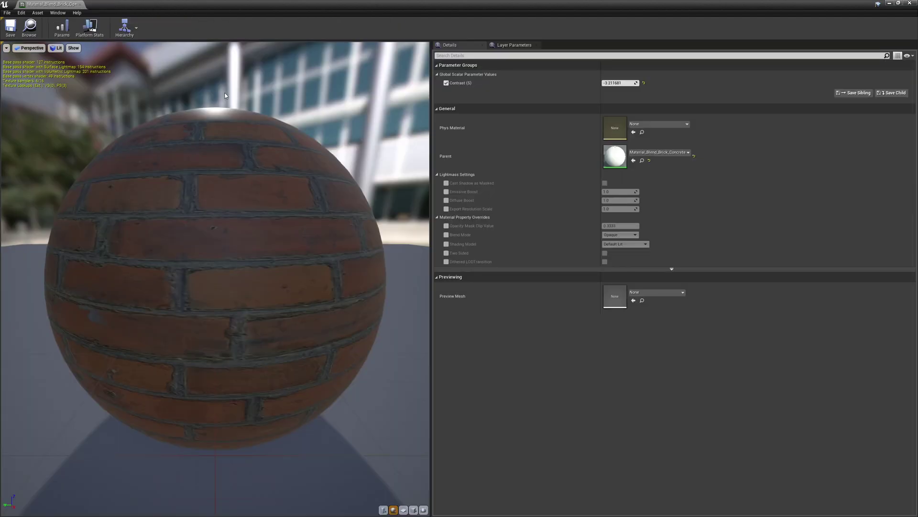